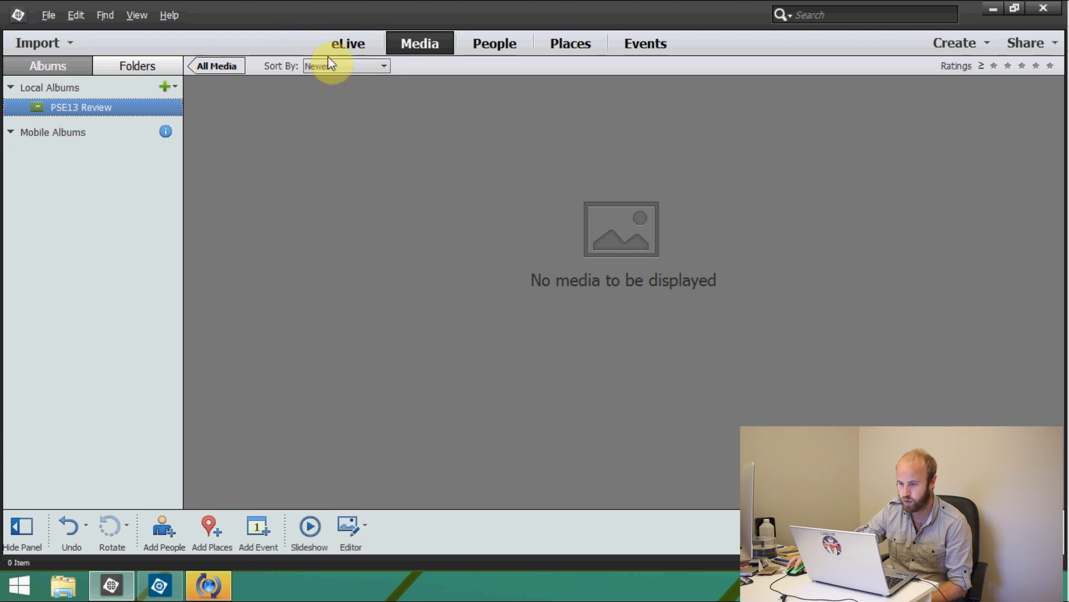
- Open the Elements Live page and browse through its article cards
left_click(352, 48)
scroll(394, 244, "down", 8)
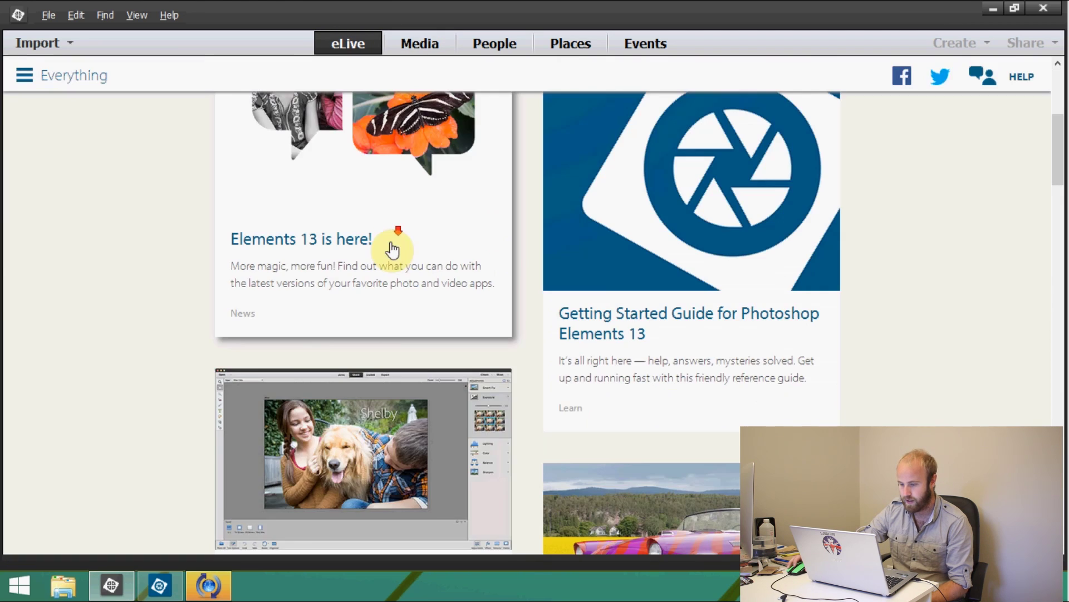
scroll(335, 233, "up", 8)
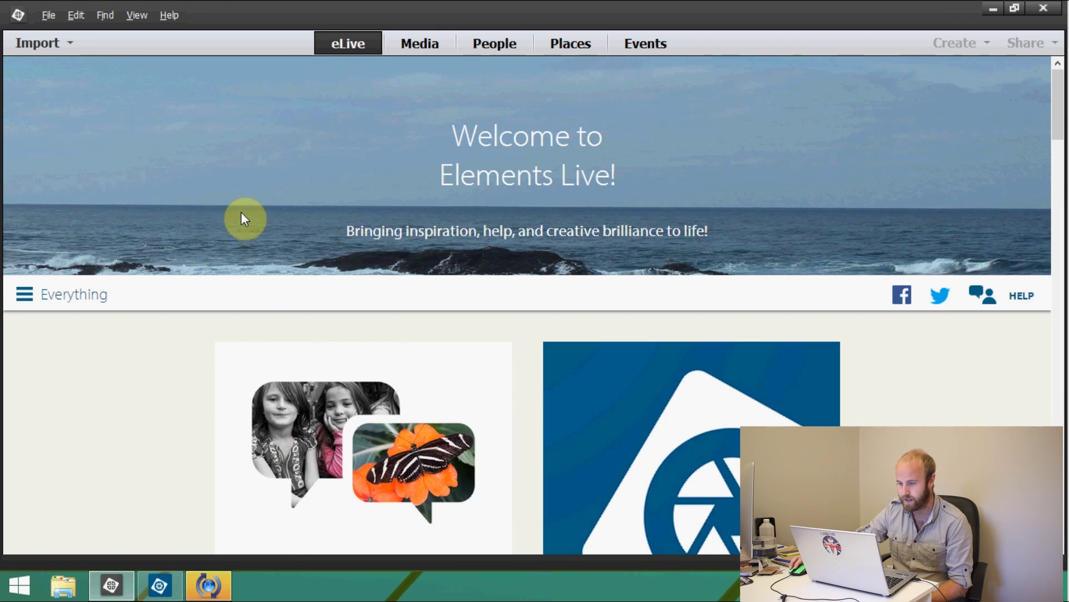
scroll(219, 211, "down", 3)
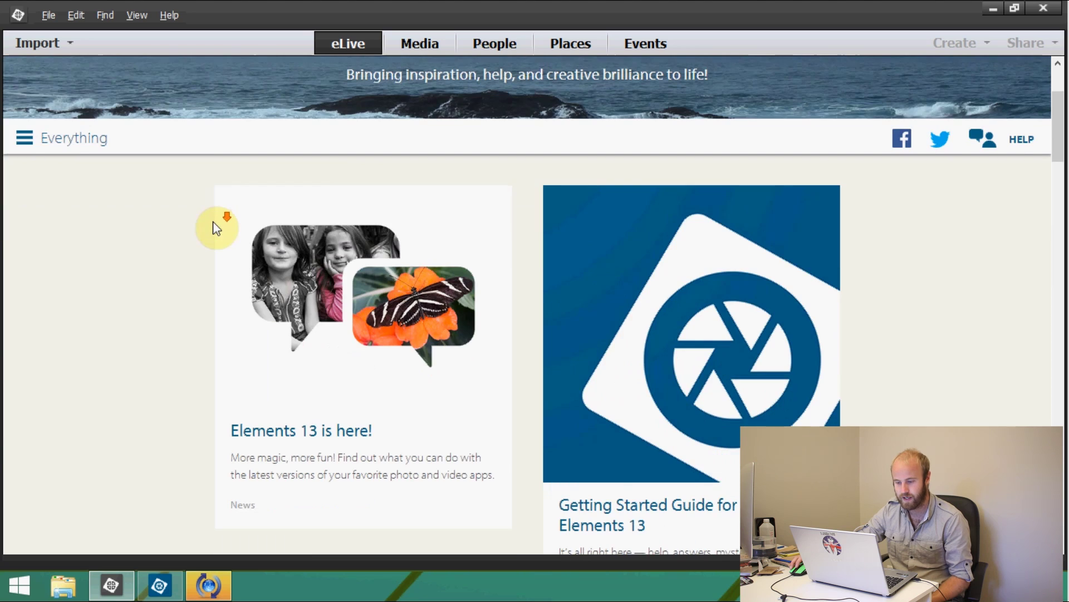
scroll(209, 222, "down", 2)
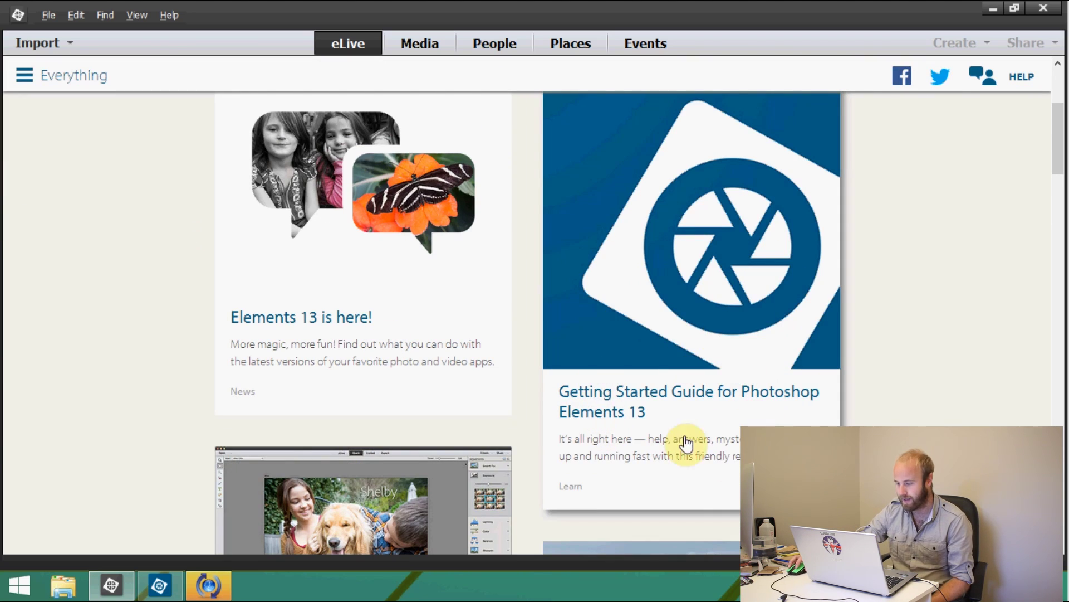
scroll(301, 353, "down", 4)
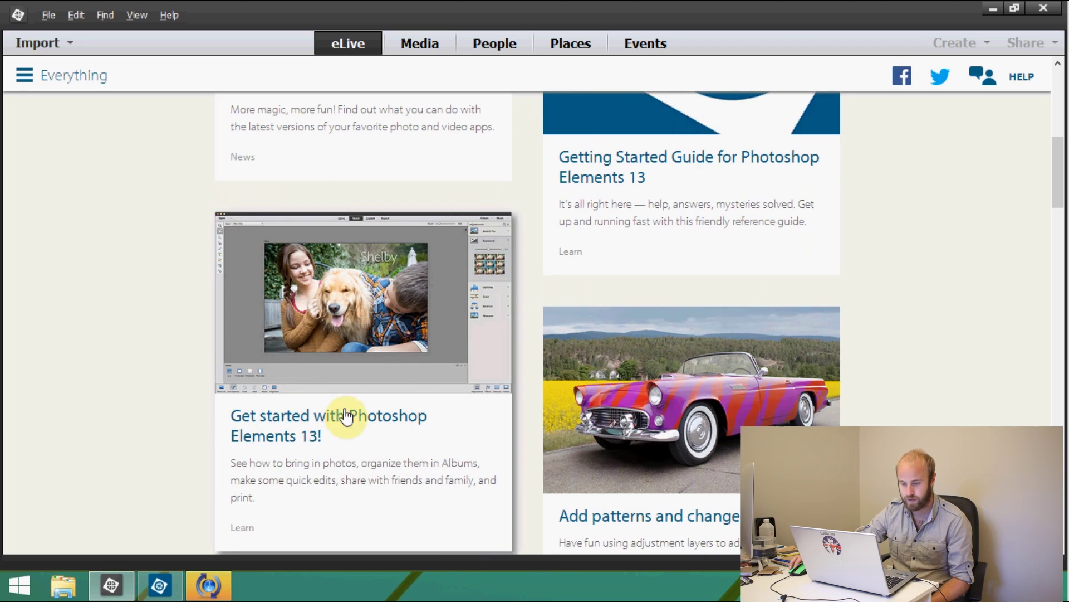
scroll(667, 365, "down", 3)
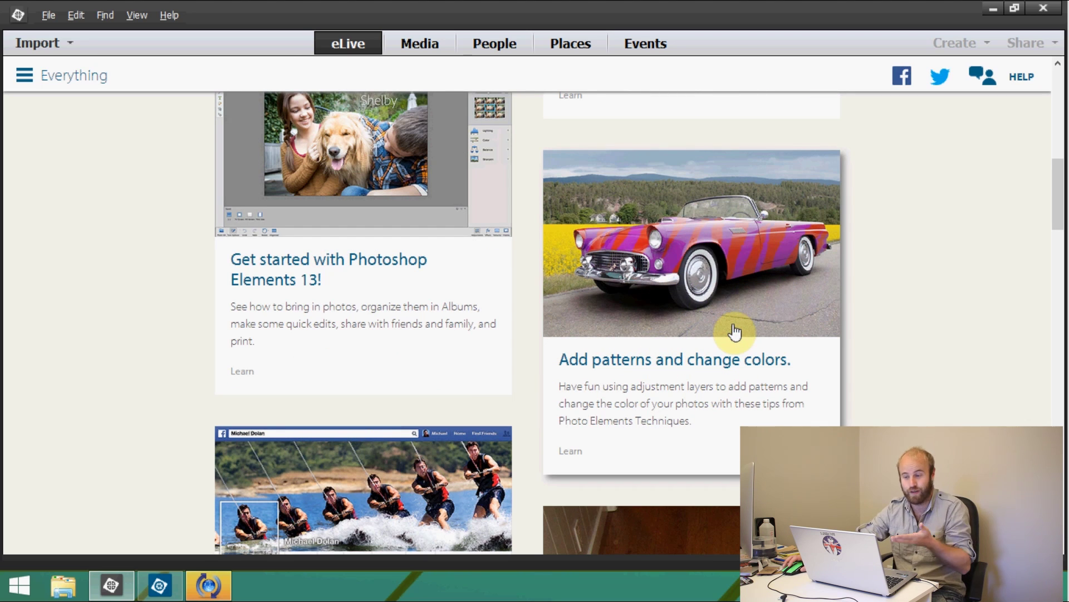
scroll(738, 332, "down", 3)
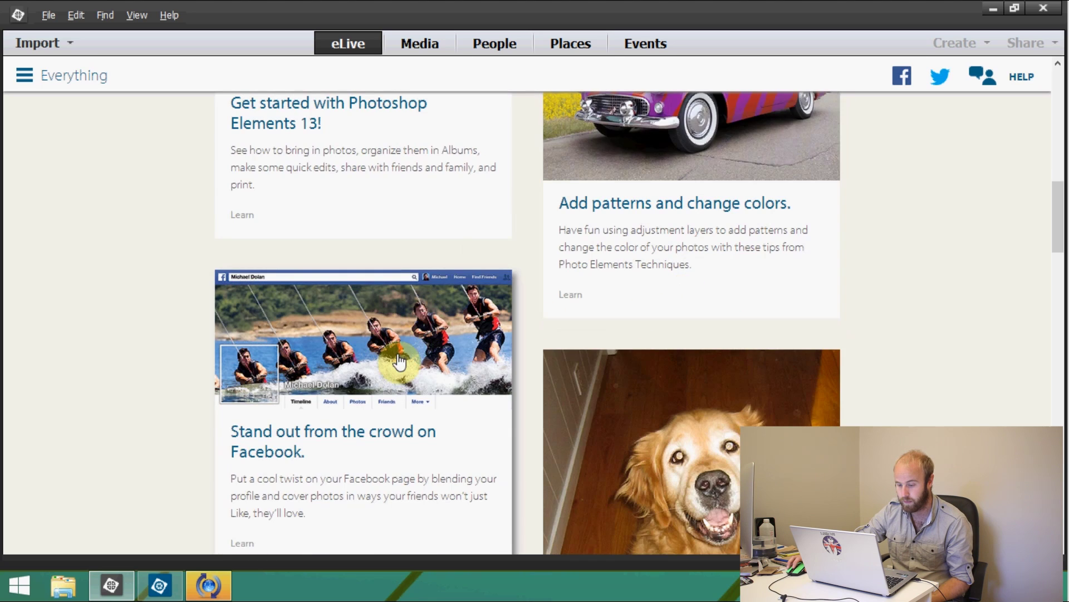
scroll(418, 371, "down", 3)
scroll(616, 349, "up", 15)
scroll(626, 325, "down", 4)
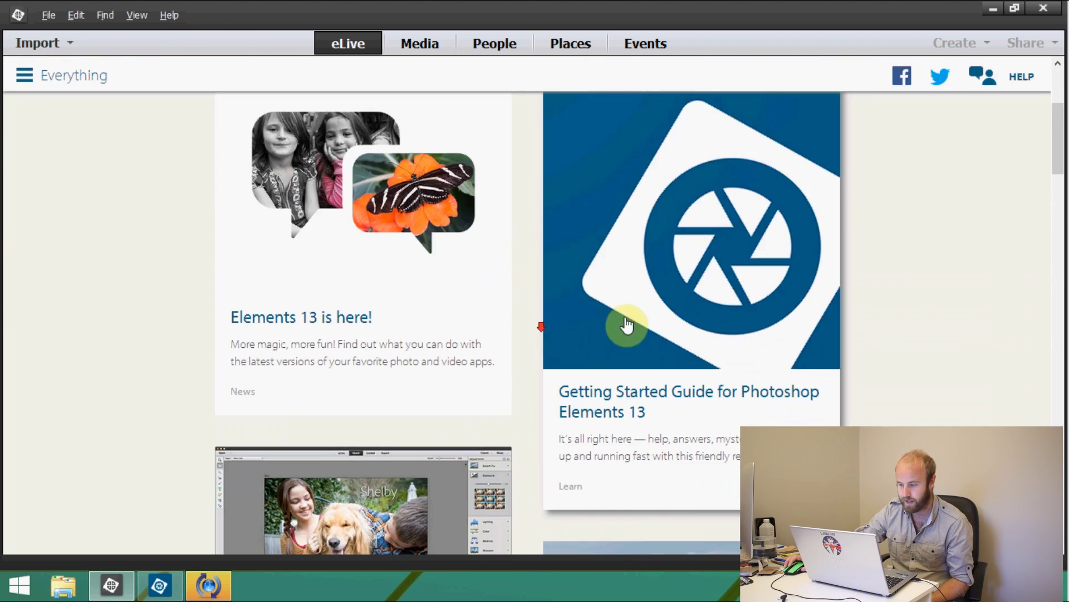
scroll(626, 324, "up", 5)
- Filter the eLive feed to show only Learn articles and scroll through them
left_click(79, 295)
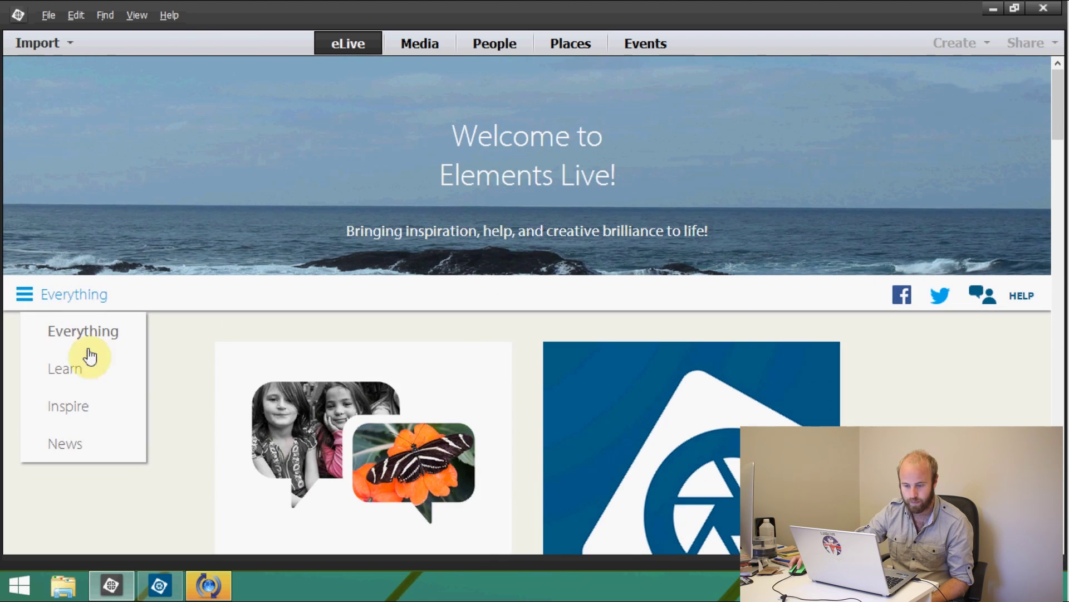
left_click(96, 377)
scroll(279, 387, "down", 5)
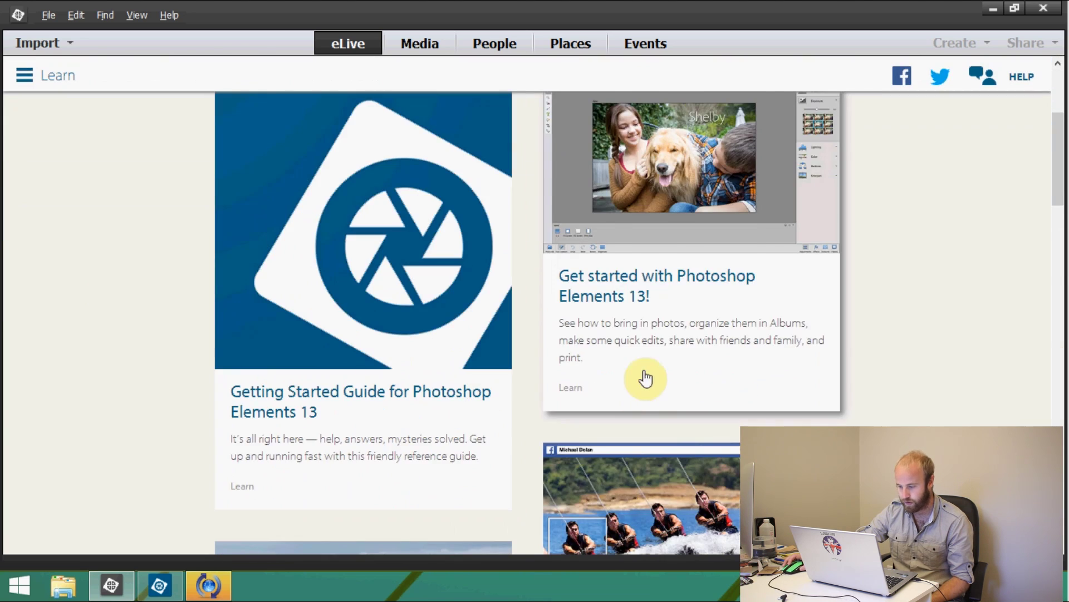
scroll(646, 379, "down", 5)
scroll(205, 279, "up", 8)
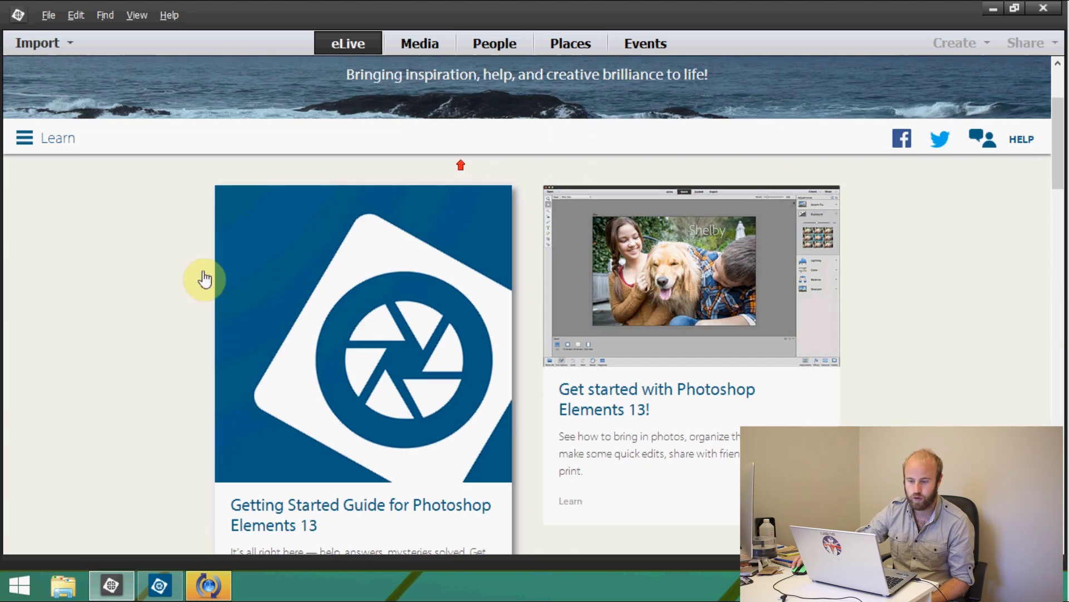
- Switch the eLive filter to Inspire and browse the inspiration articles
left_click(60, 140)
left_click(66, 246)
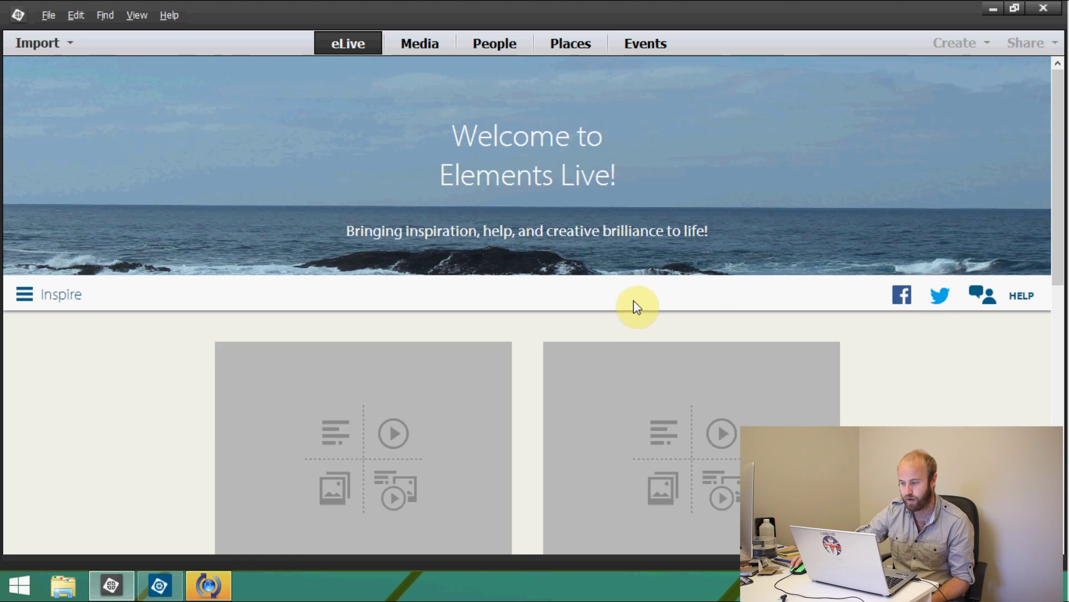
scroll(635, 315, "down", 1)
scroll(638, 334, "down", 1)
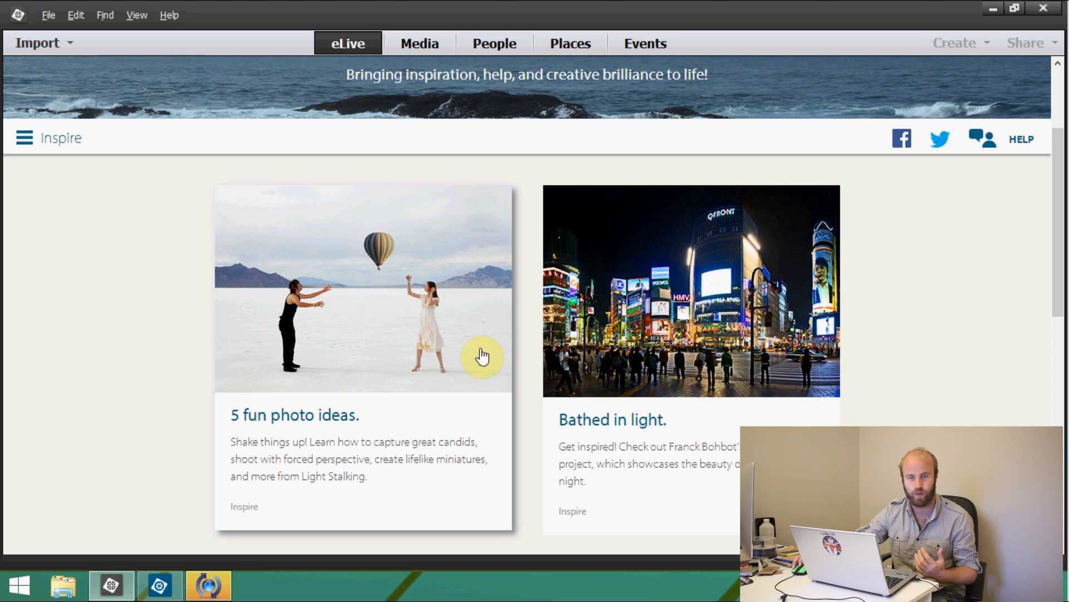
scroll(483, 356, "up", 1)
scroll(490, 356, "down", 6)
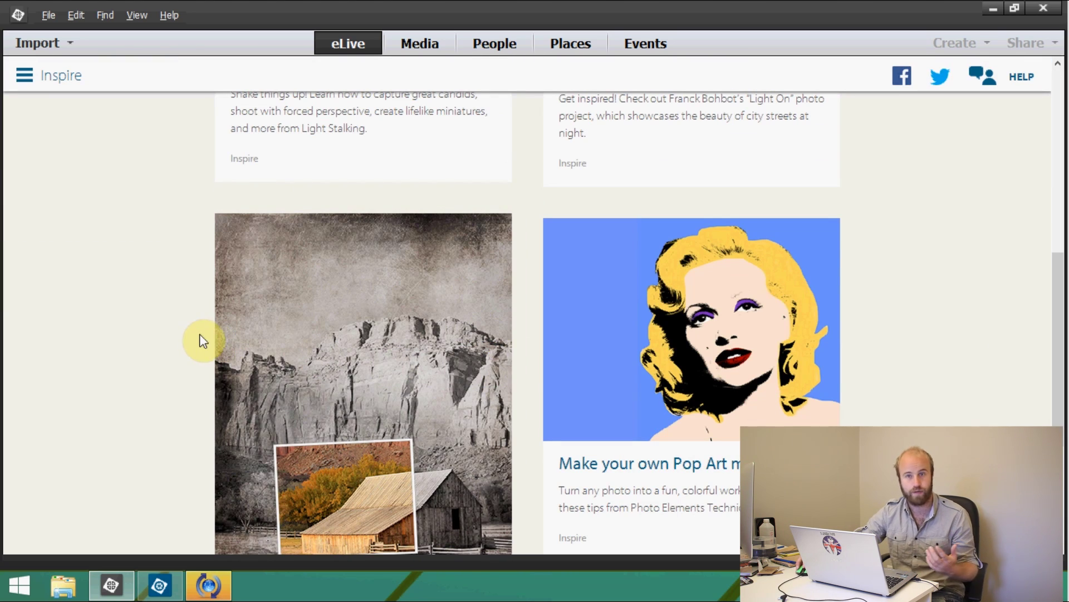
scroll(205, 334, "up", 7)
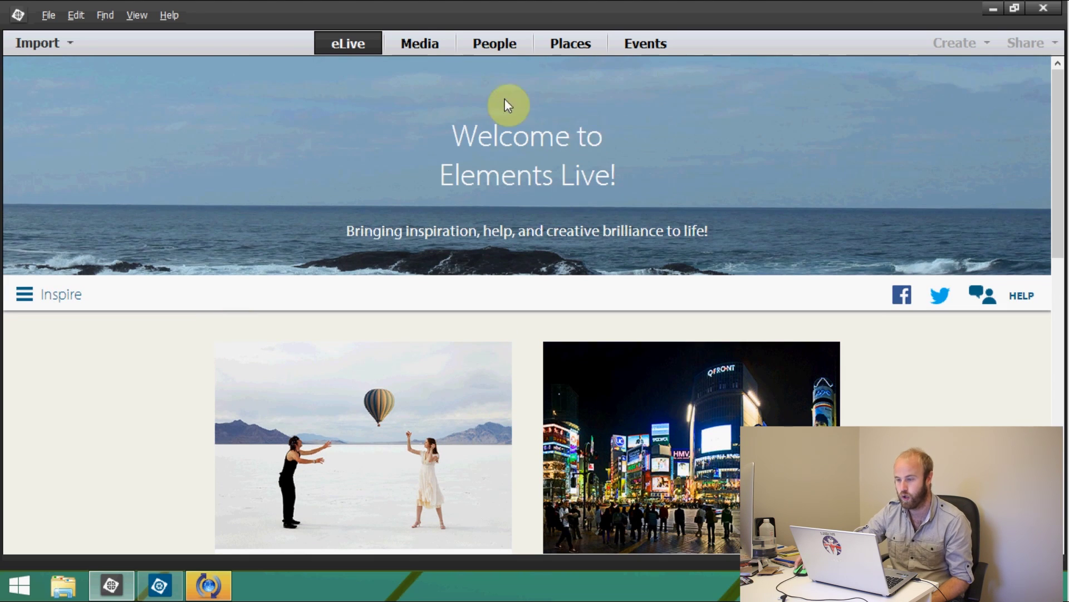
- Return to the Media view and select the PSE13 Review album
left_click(420, 36)
left_click(72, 112)
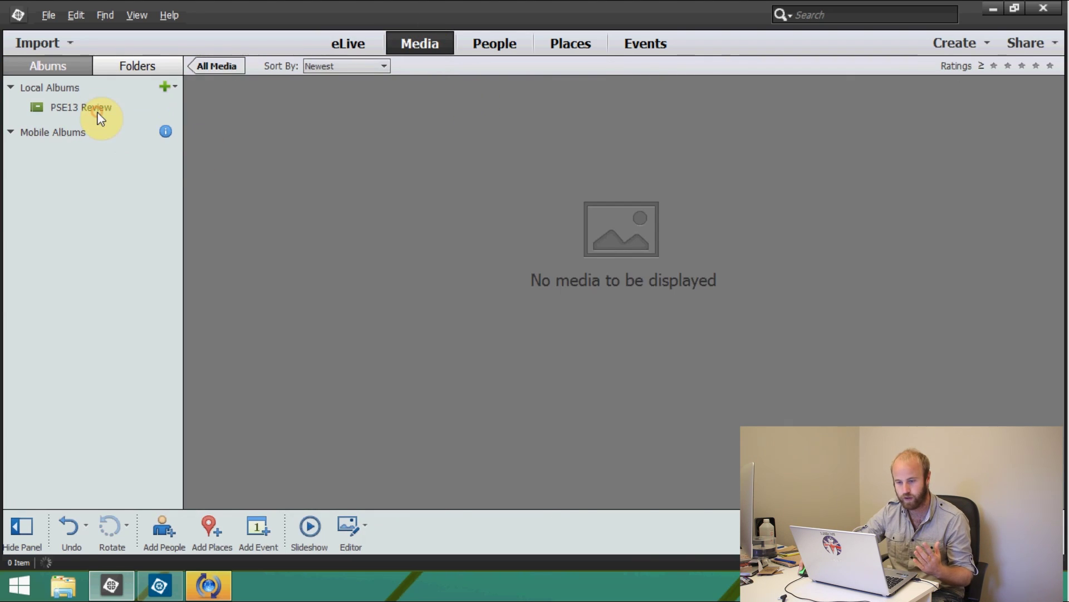
left_click(98, 114)
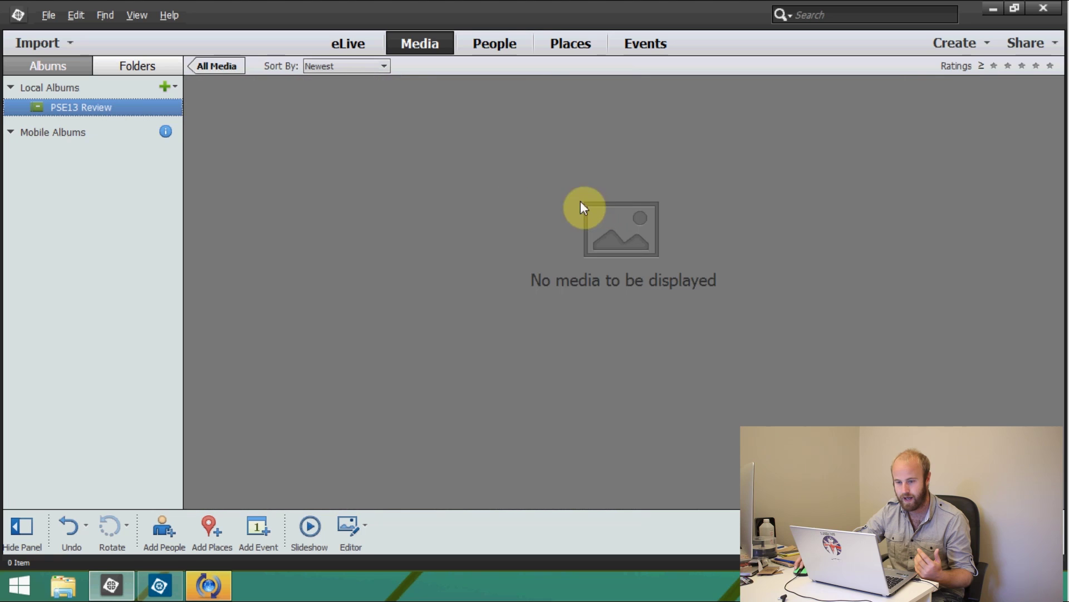
- Look through the People, Places map and Events views in turn
left_click(500, 42)
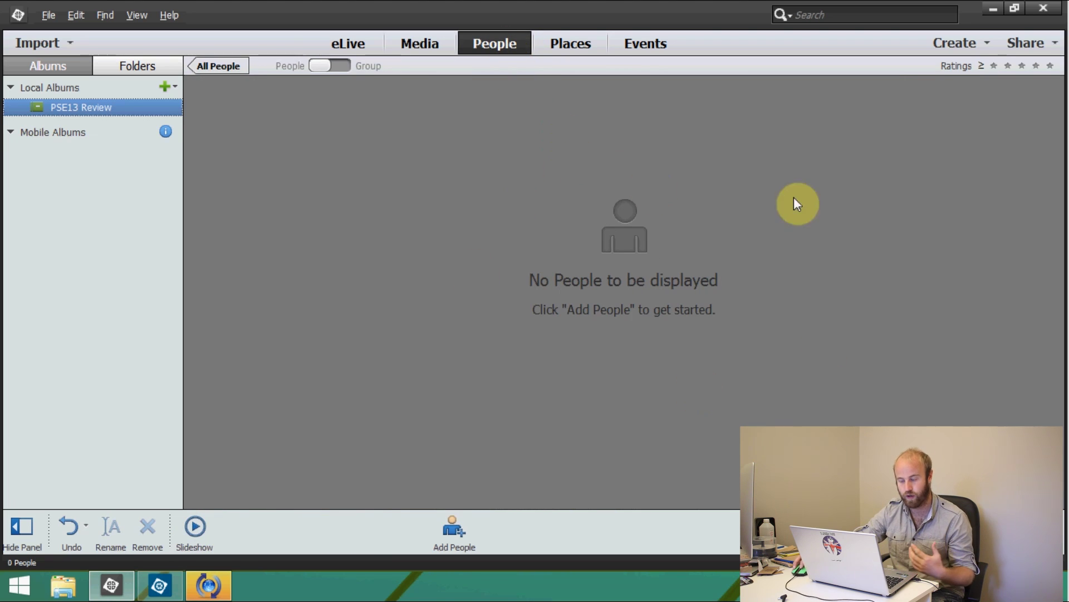
left_click(569, 43)
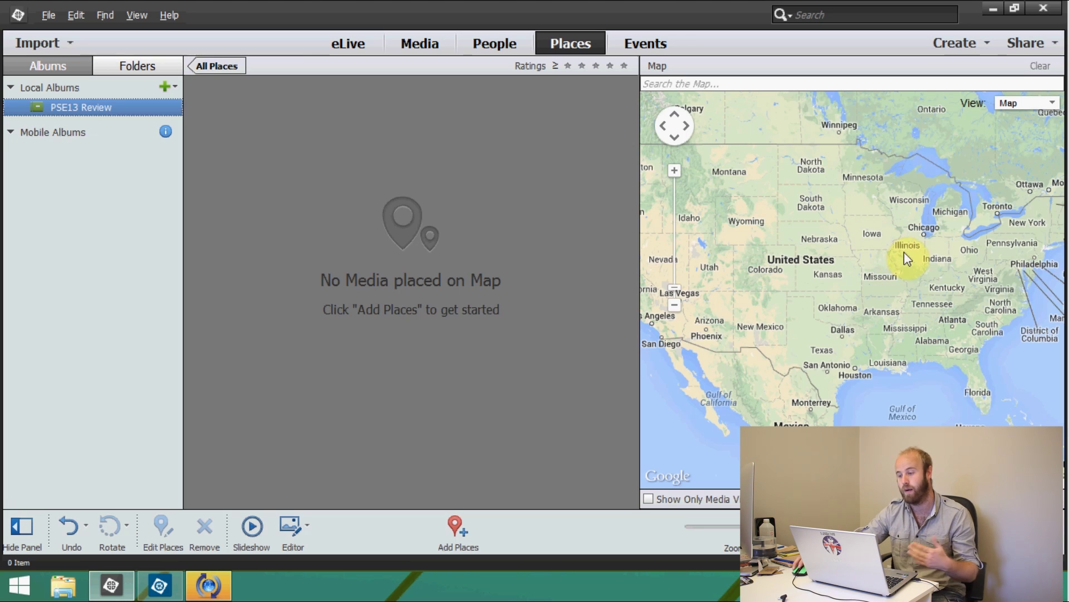
left_click(648, 43)
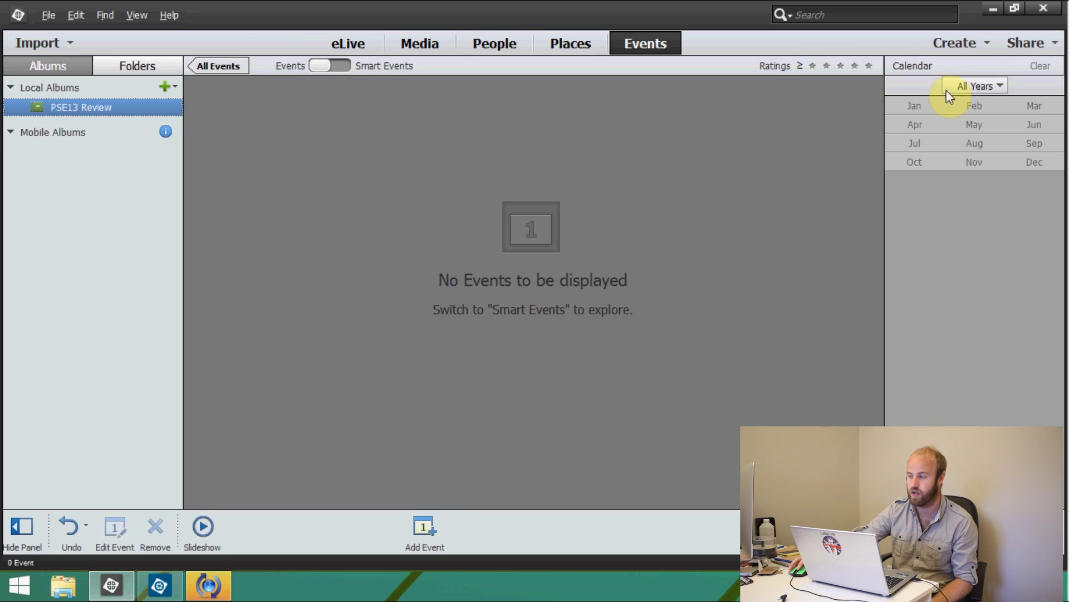
left_click(983, 48)
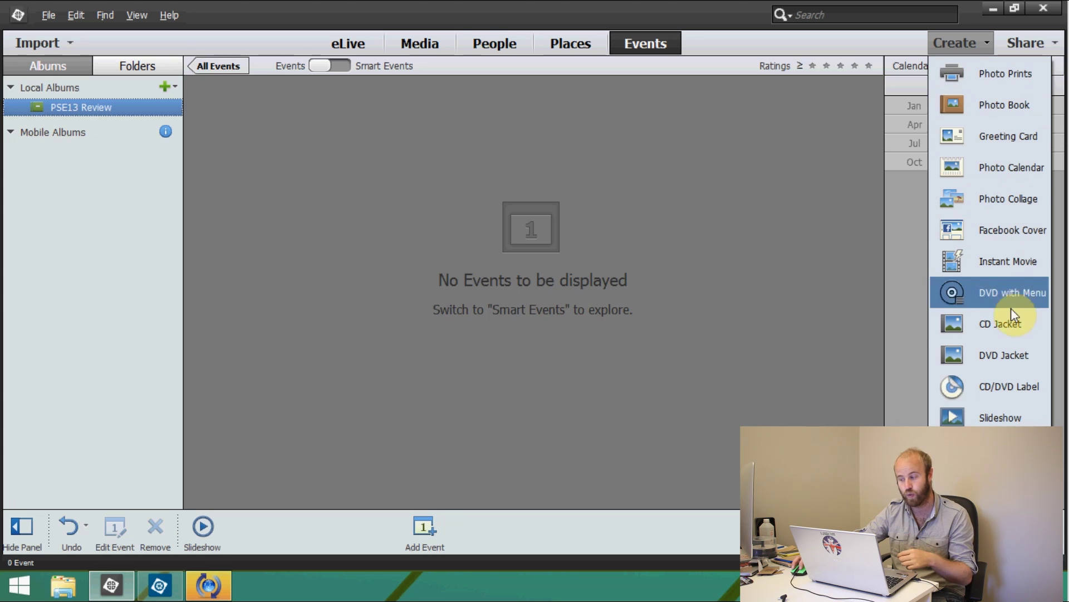
left_click(761, 179)
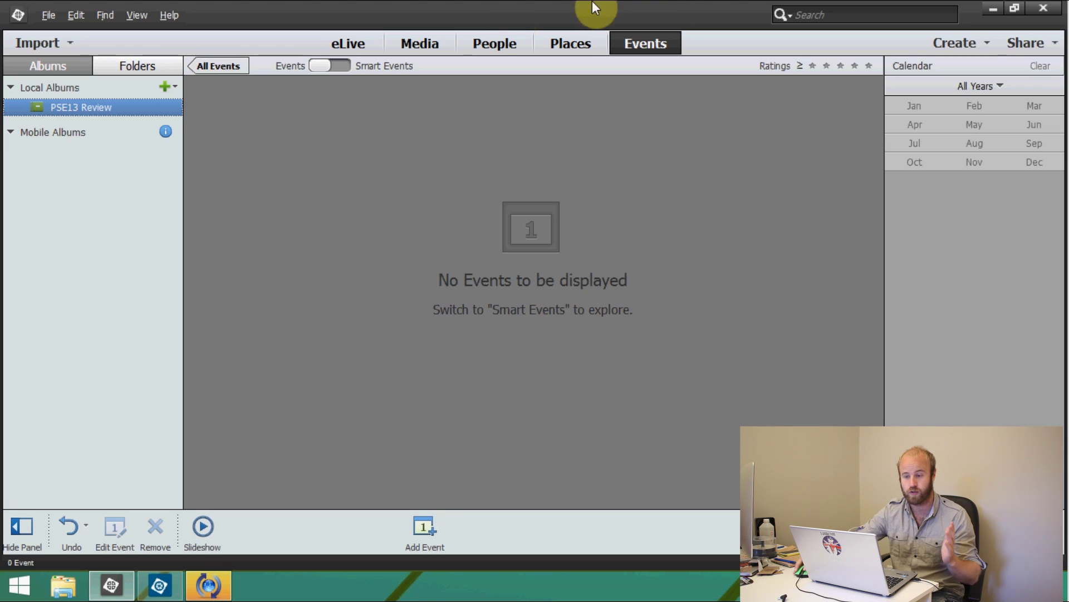
- Go back to Media and show the PSE13 Review album's 20 items
left_click(85, 110)
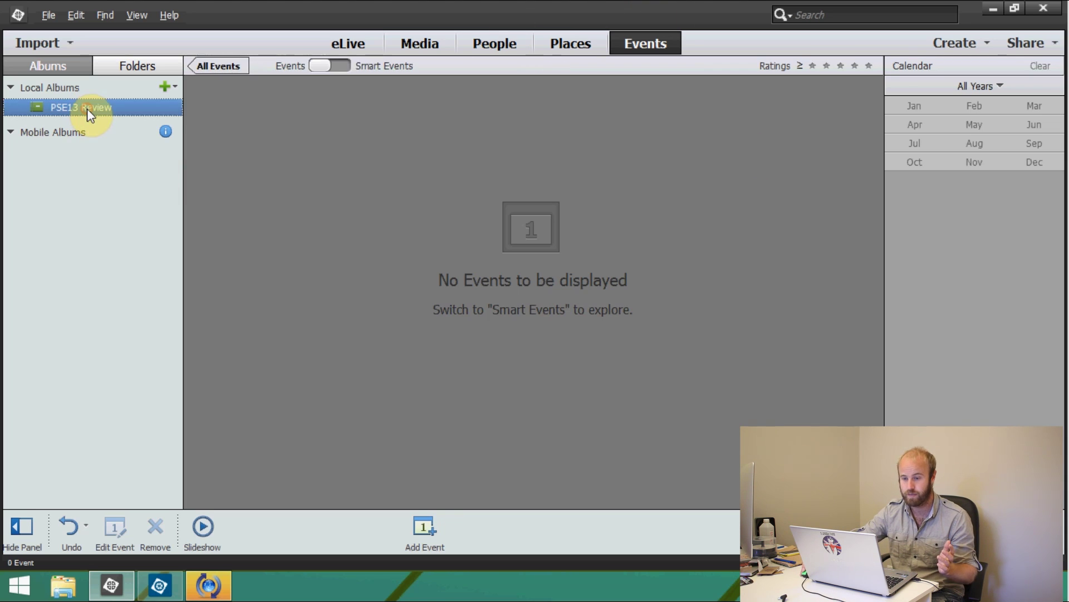
left_click(442, 44)
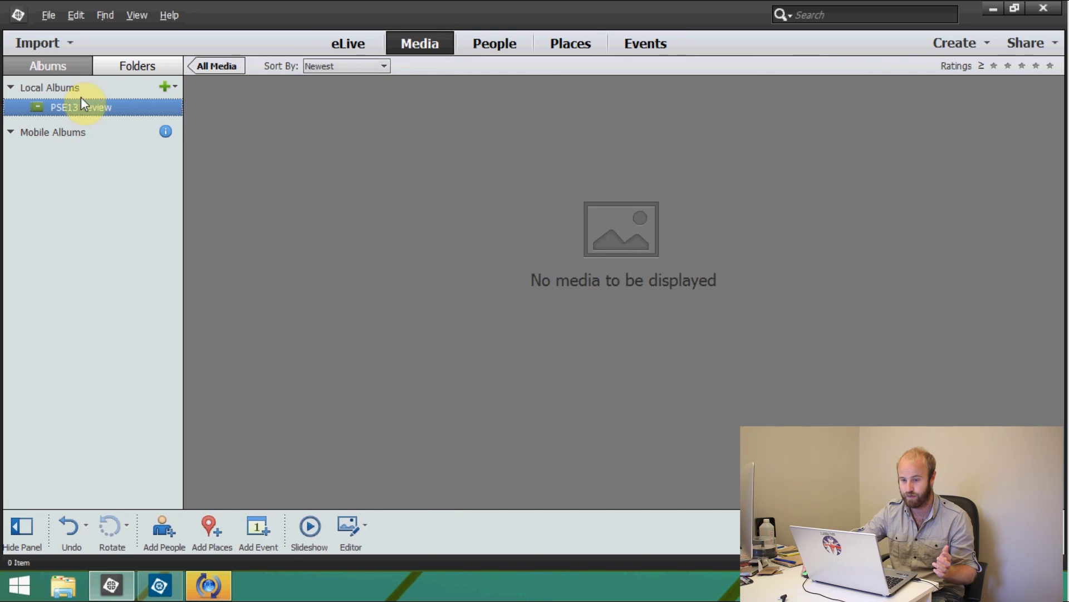
left_click(75, 88)
left_click(76, 87)
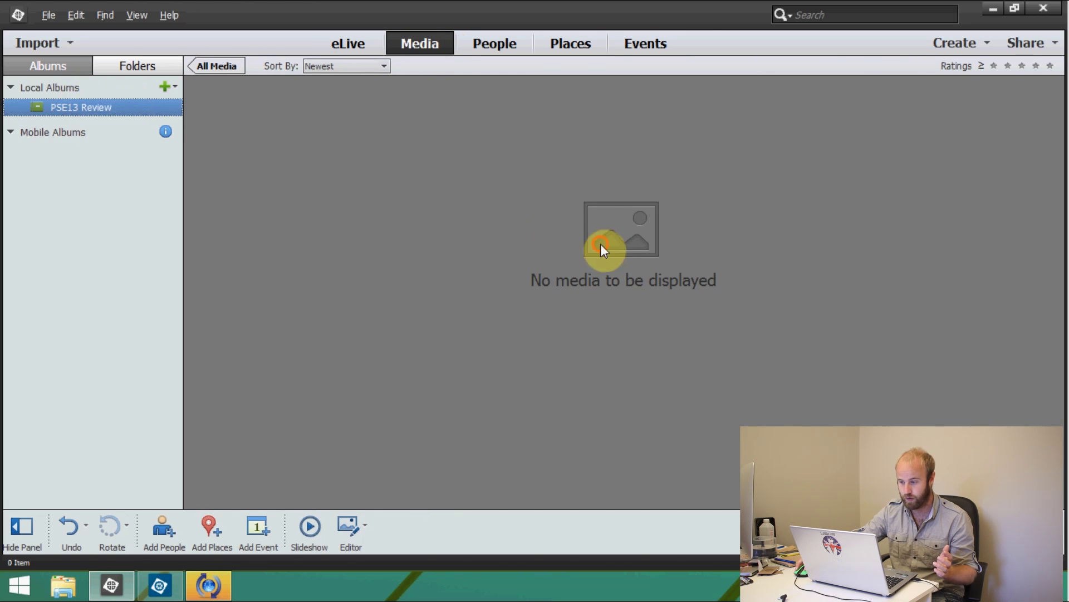
left_click(87, 108)
- Select the waterfall photo and bring up its context menu
left_click(429, 212)
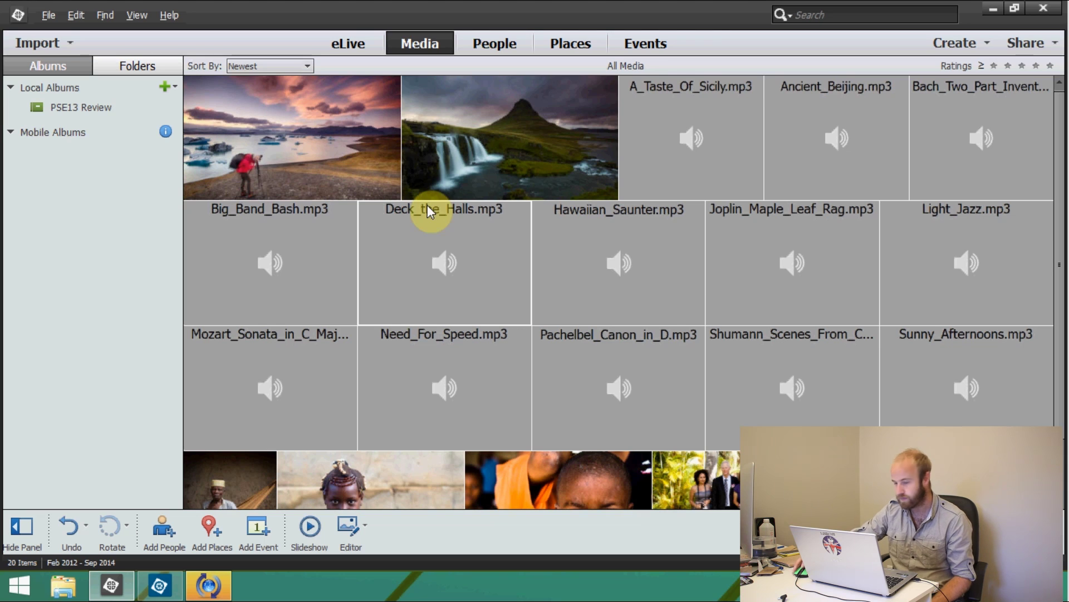
left_click(498, 146)
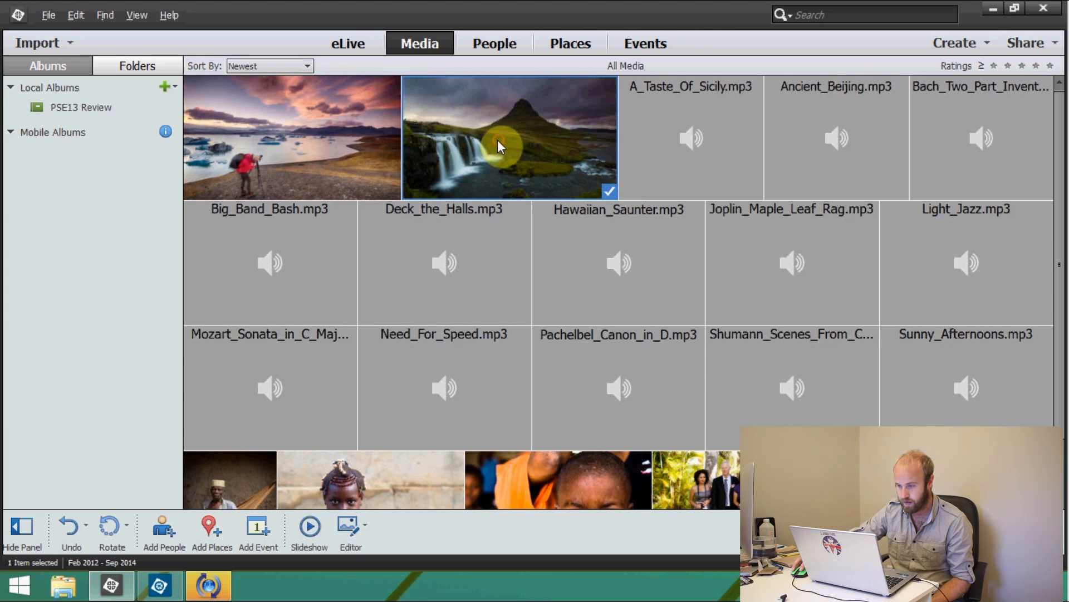
double_click(529, 146)
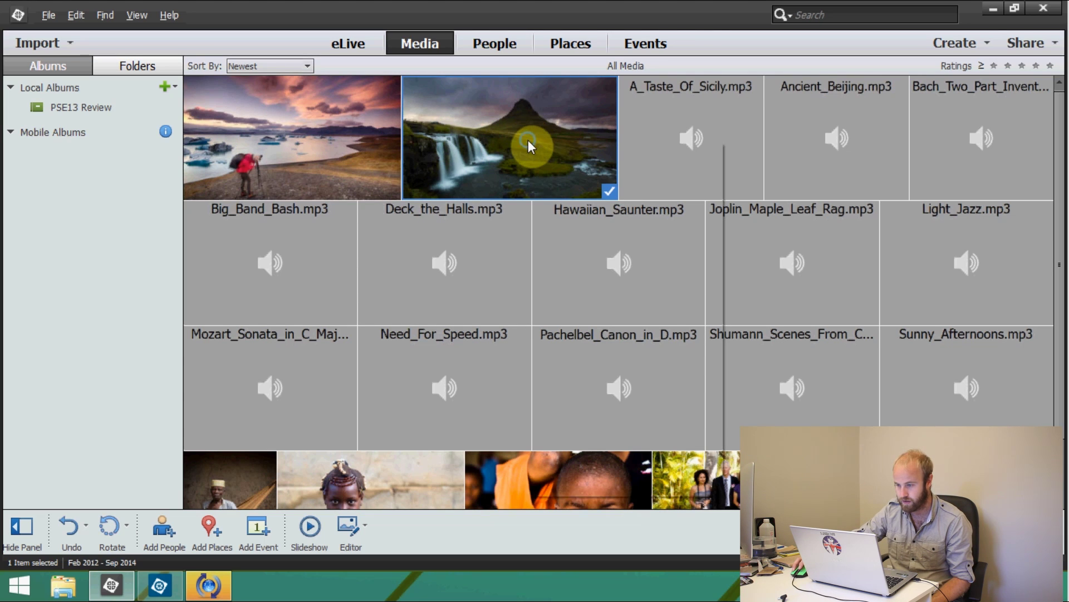
right_click(529, 146)
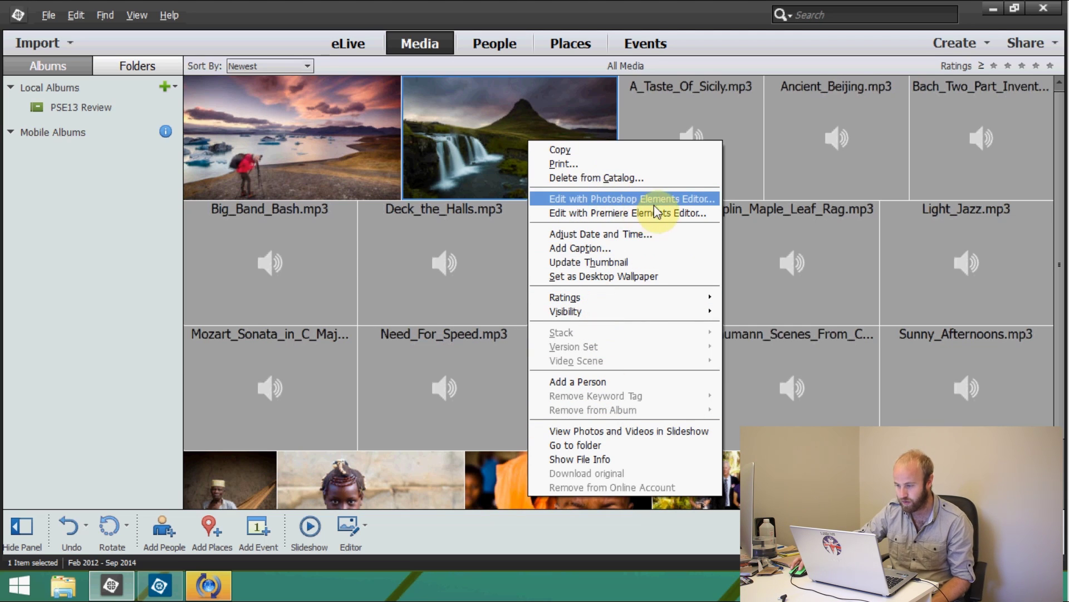
- Open the waterfall photo in the Photoshop Elements Editor's Quick mode
left_click(594, 199)
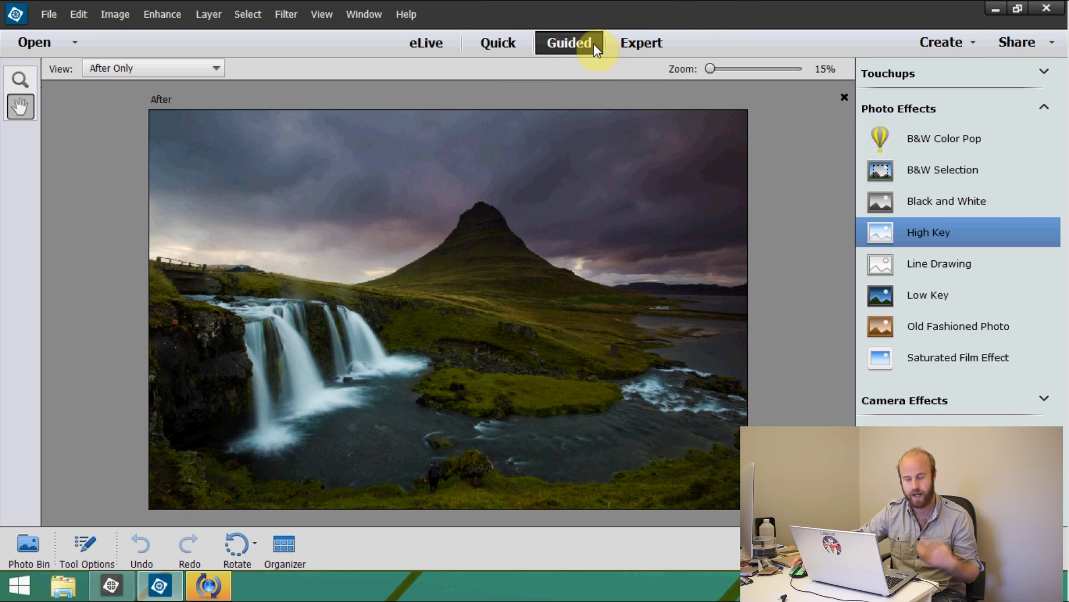
left_click(501, 42)
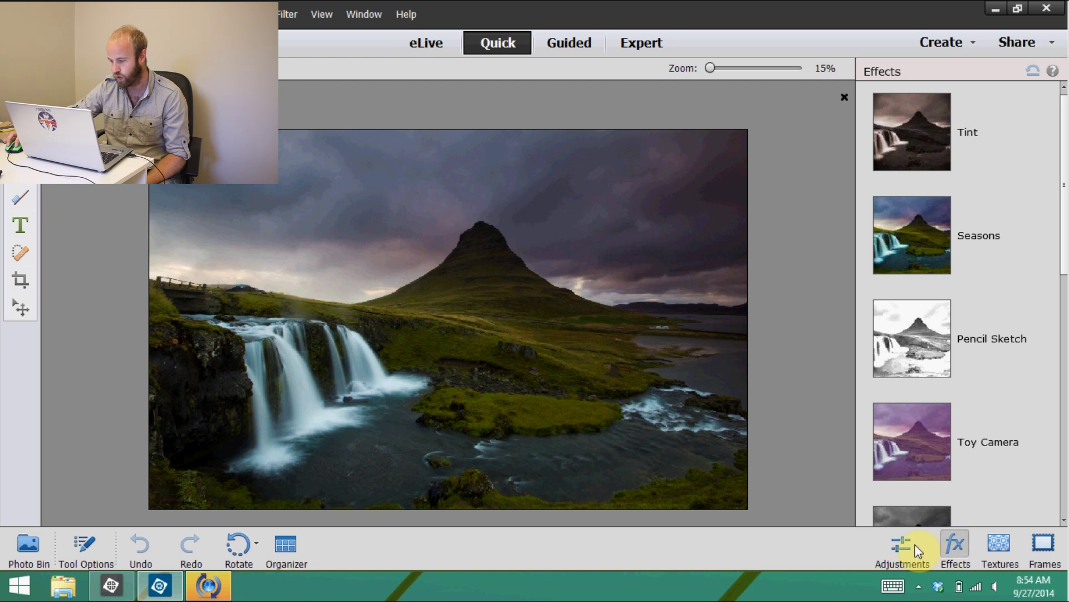
left_click(964, 549)
- Apply the first Seasons effect variation to the waterfall photo
left_click(966, 550)
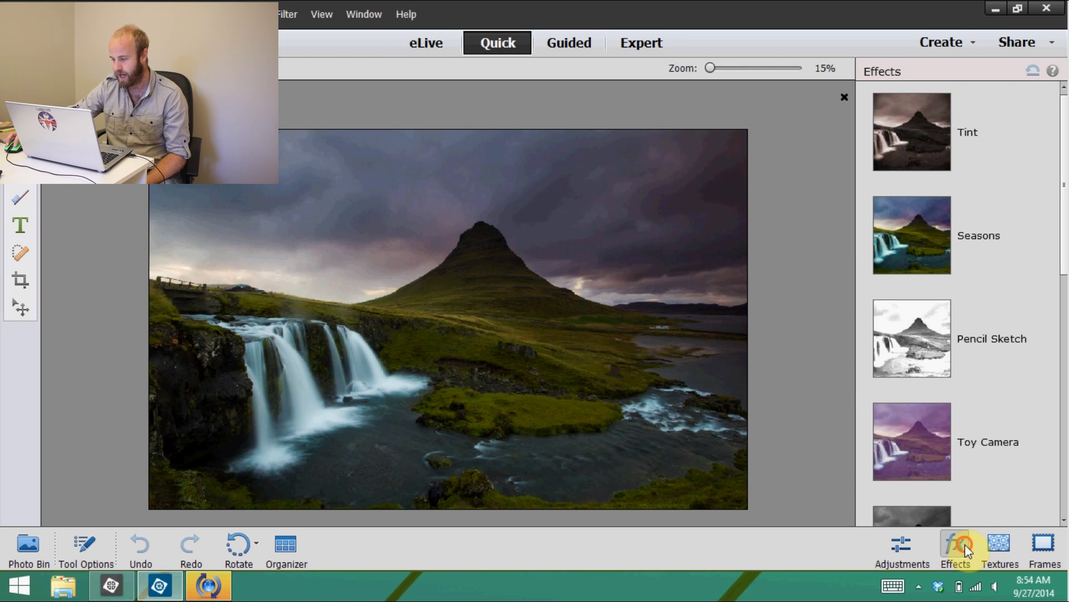
left_click(953, 552)
left_click(951, 550)
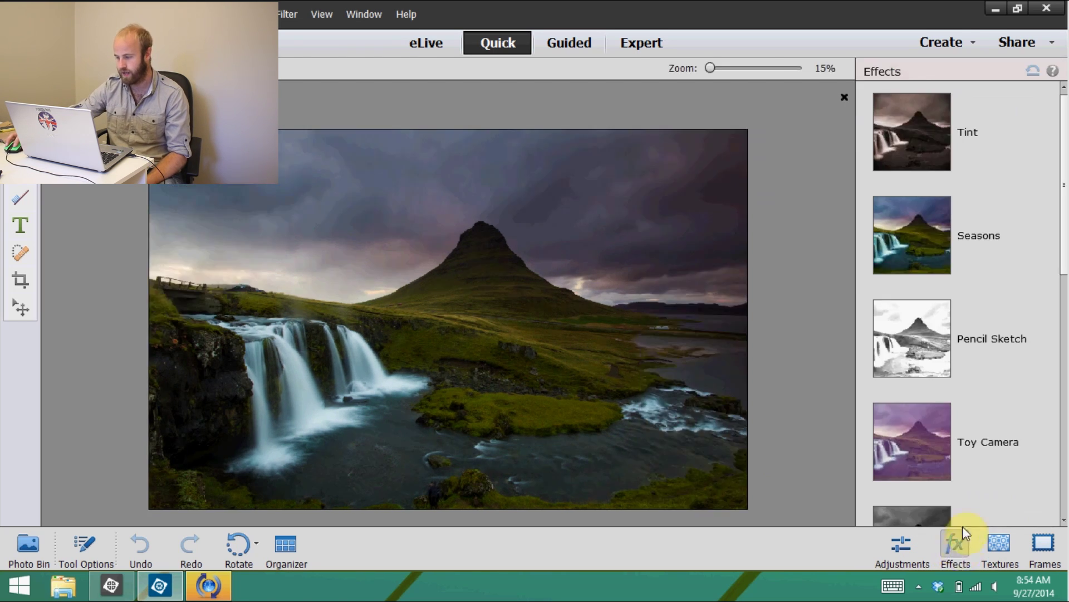
mouse_move(1064, 119)
left_mouse_down()
mouse_move(1065, 400)
mouse_move(1056, 137)
left_mouse_up()
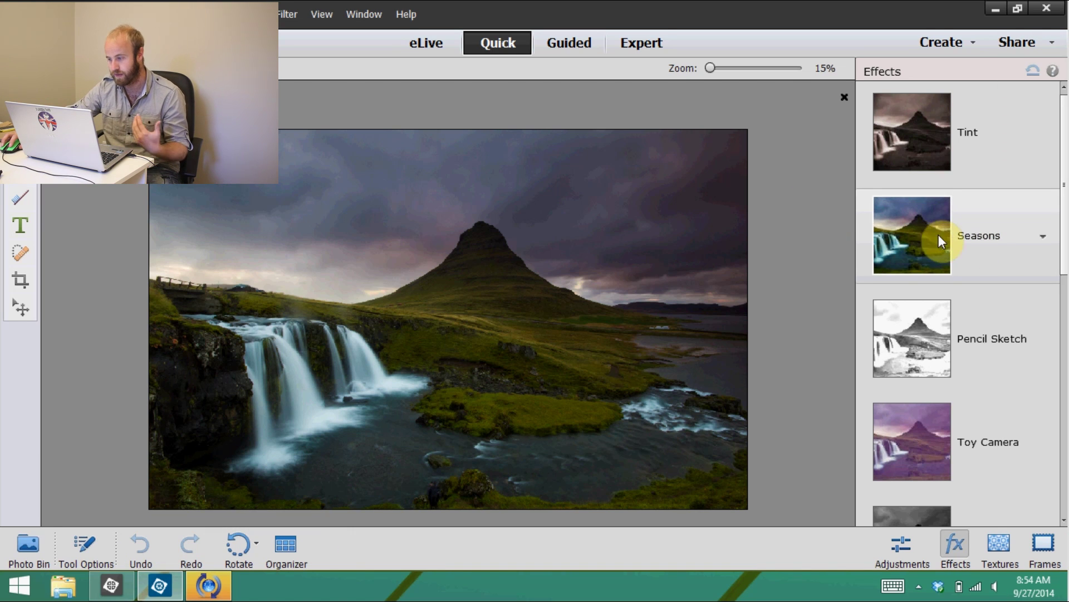
left_click(1045, 238)
left_click(988, 311)
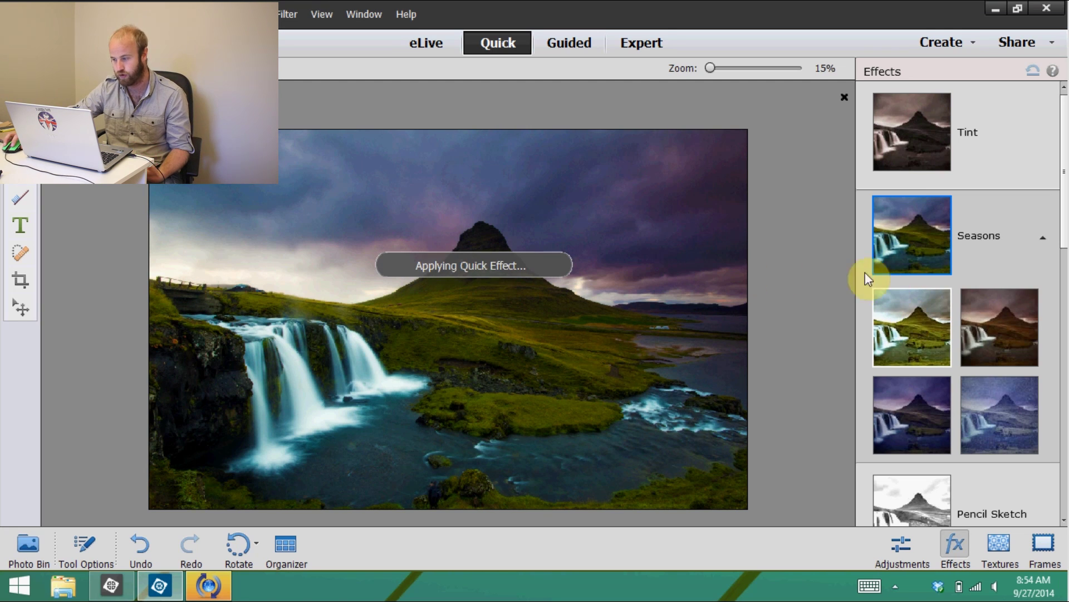
left_click(912, 325)
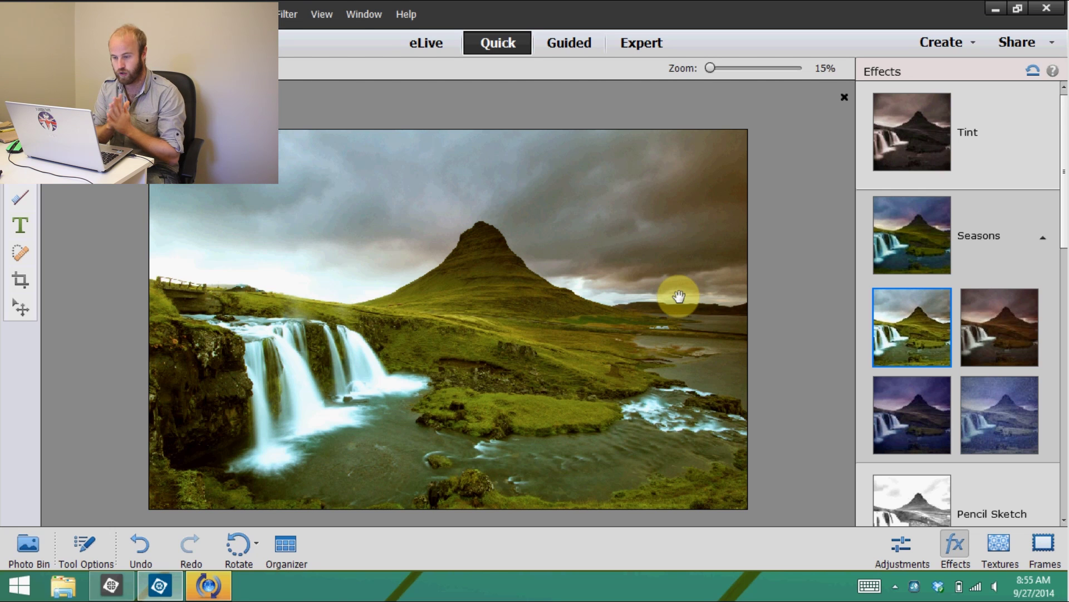
left_click(21, 284)
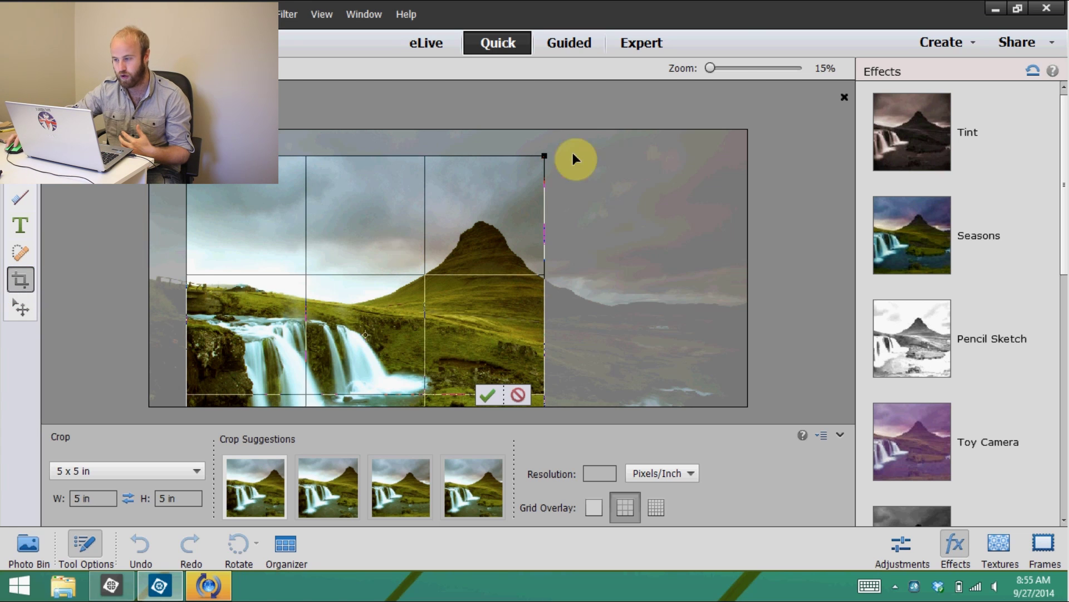
- Zoom out and set the crop frame to a 16 x 9 in ratio
left_click(713, 65)
left_click_drag(713, 65, 709, 68)
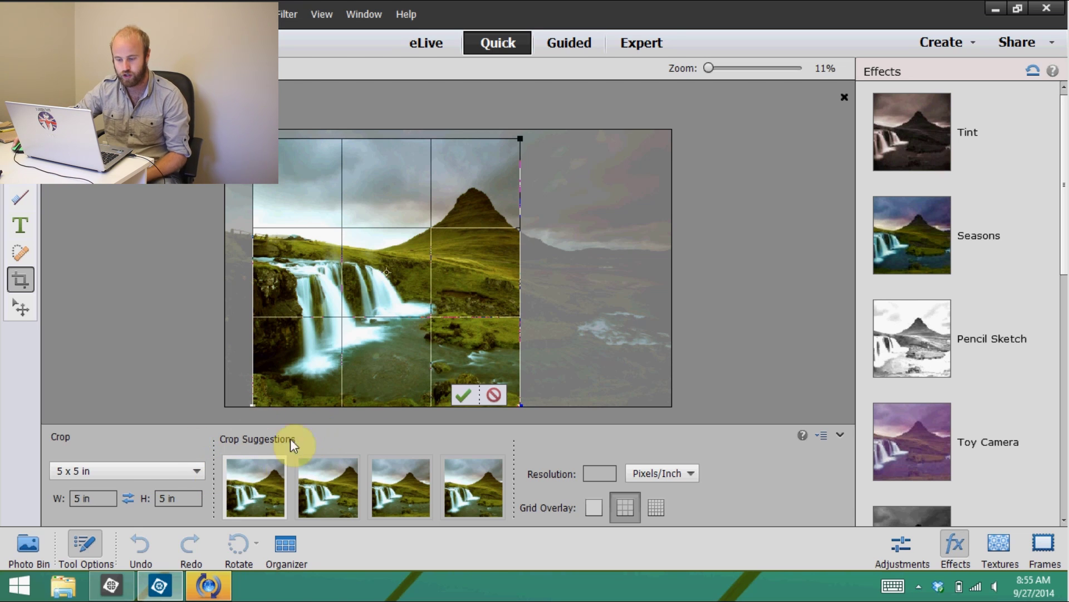
left_click(192, 471)
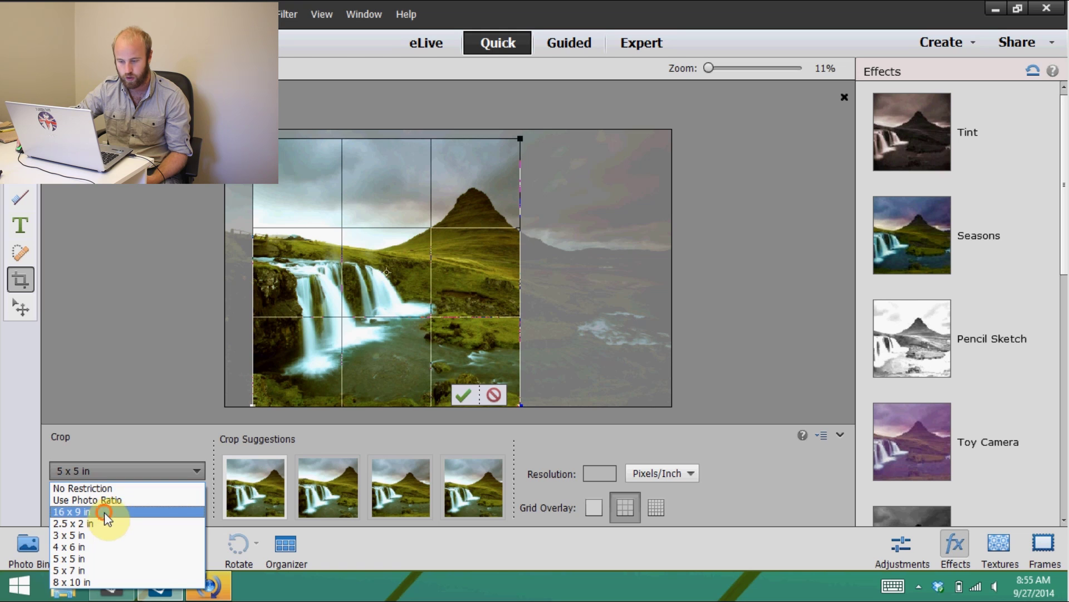
left_click(105, 512)
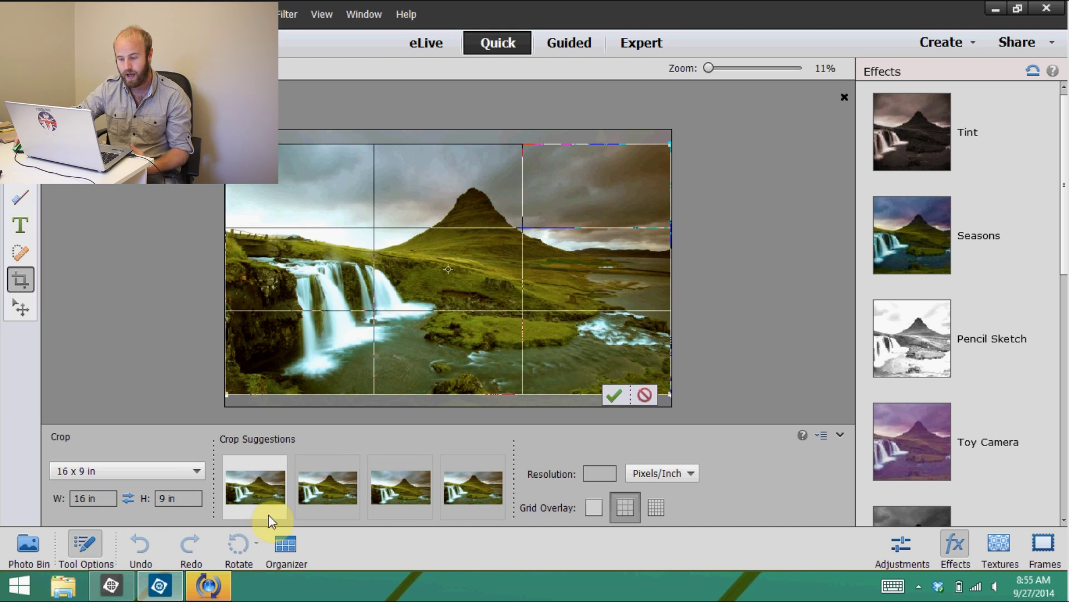
left_click(339, 490)
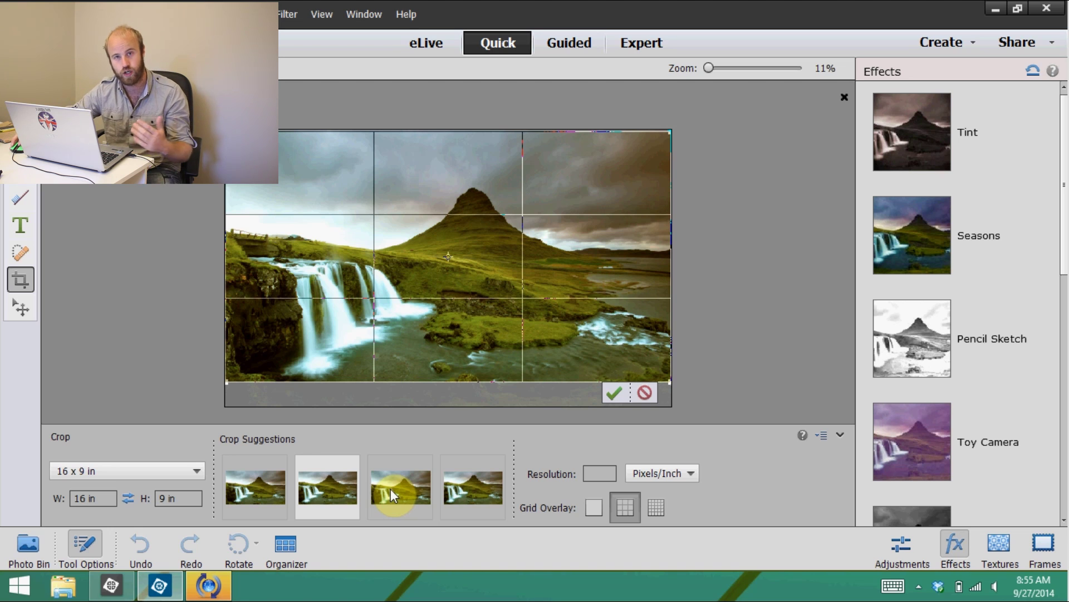
- Compare the third and fourth crop suggestions, then cancel the crop
left_click(389, 483)
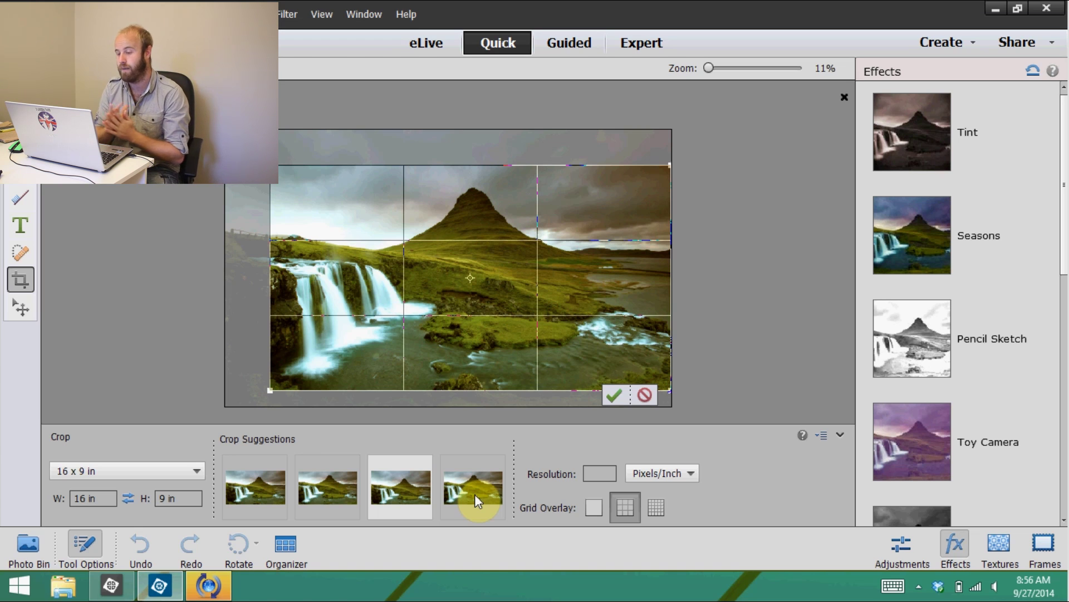
left_click(485, 489)
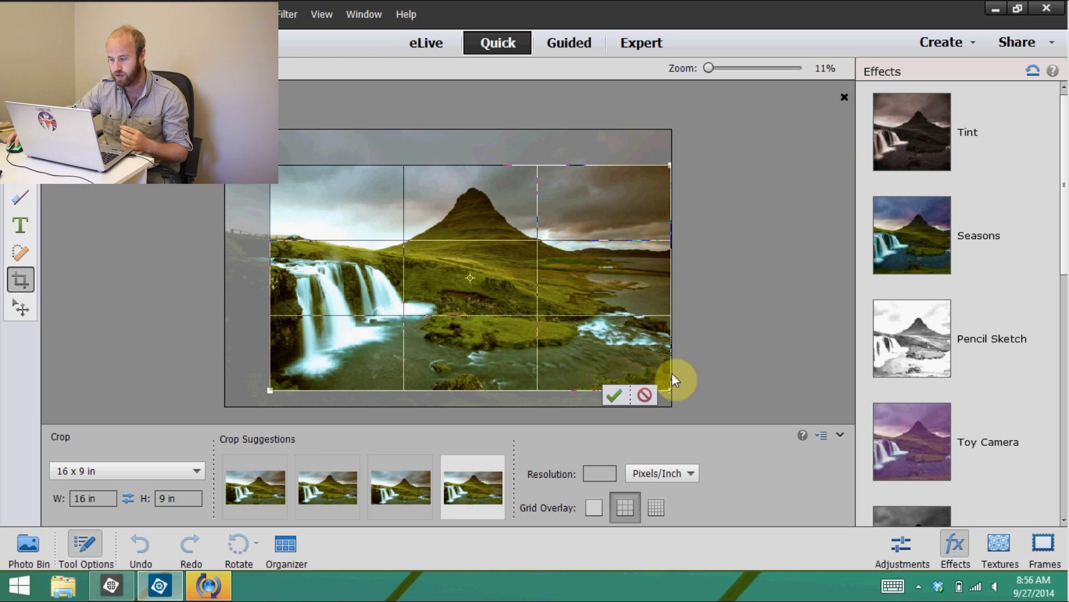
left_click(644, 395)
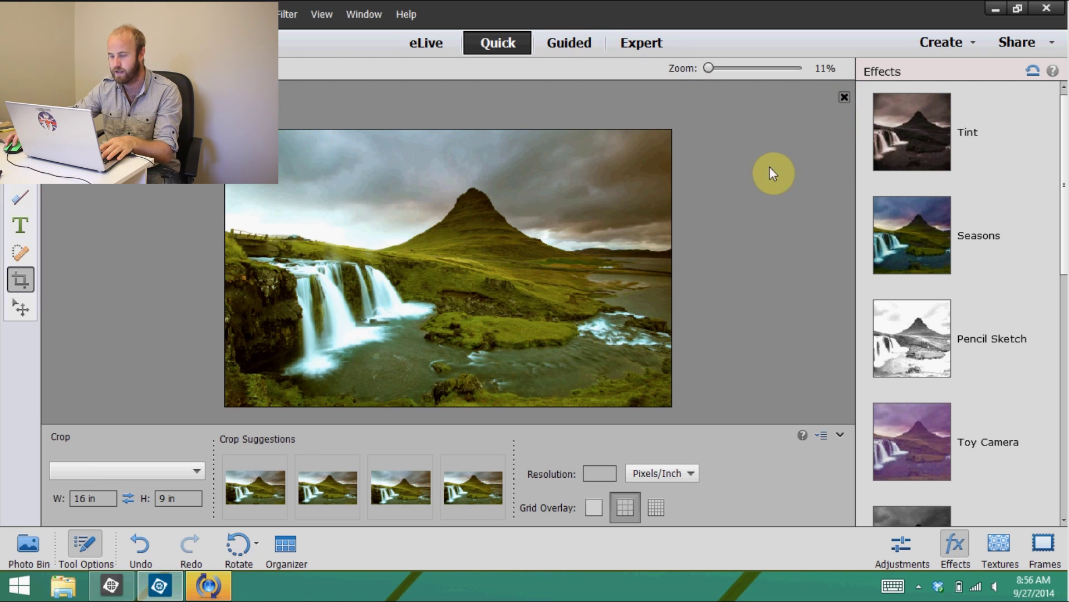
- Close the waterfall photo without saving and open the boy's close-up photo in the Editor
left_click(543, 246)
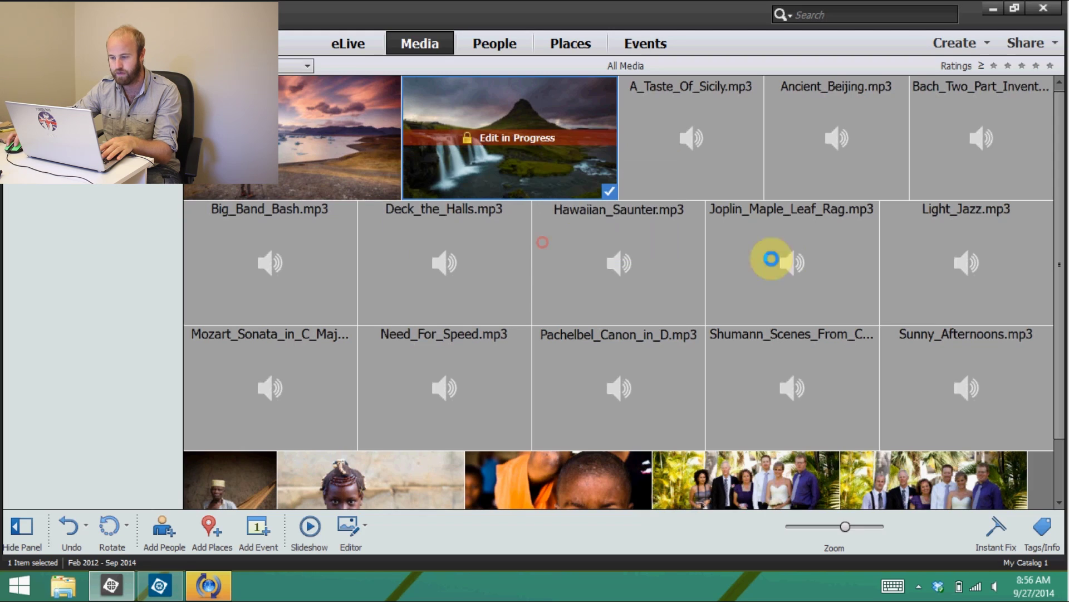
scroll(1059, 192, "down", 1)
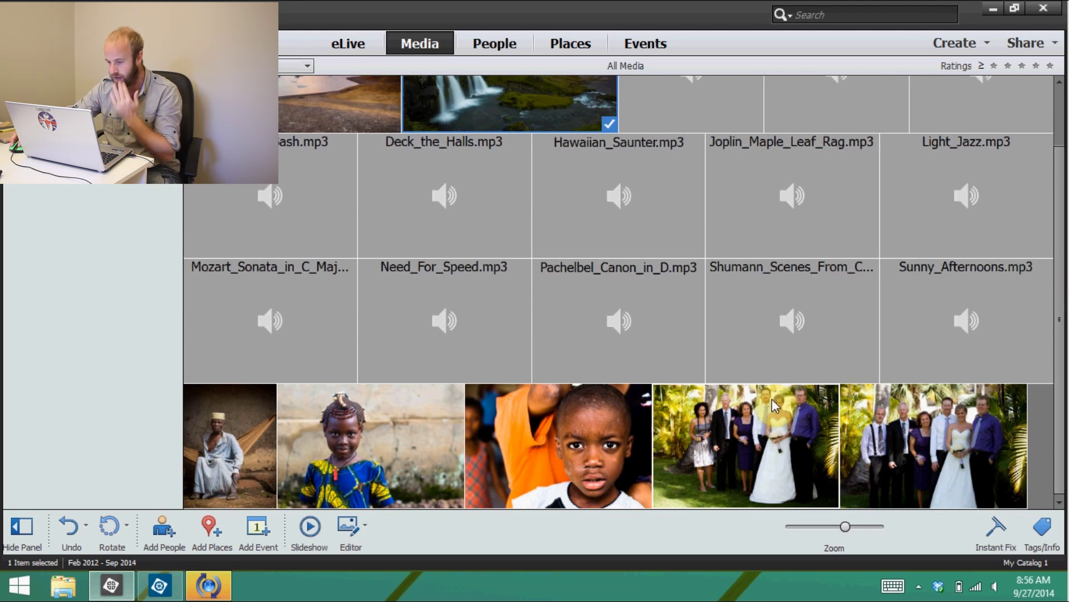
left_click(548, 456)
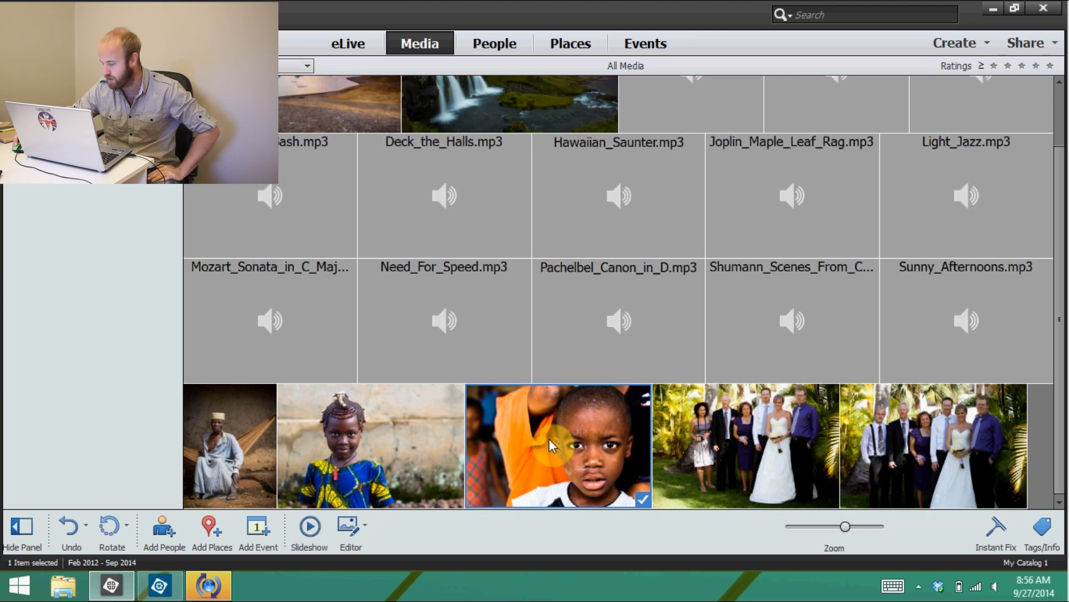
right_click(549, 439)
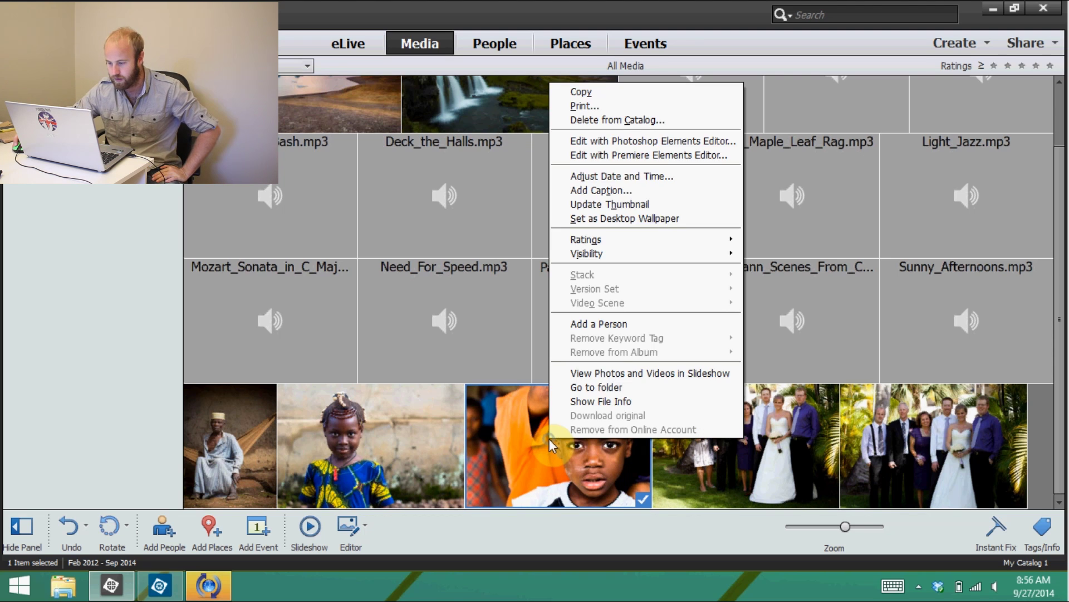
left_click(657, 142)
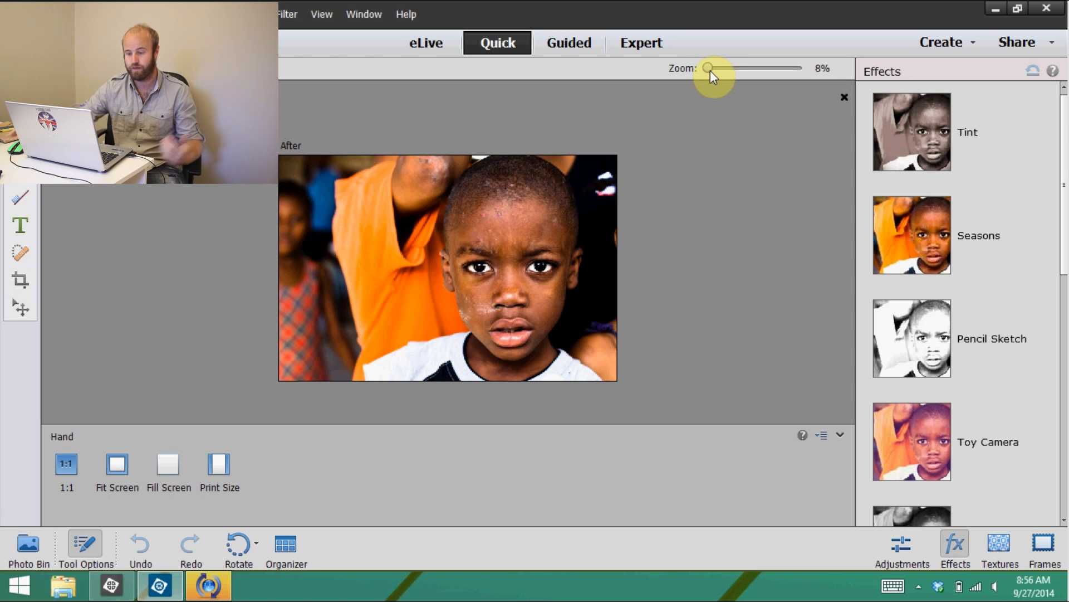
left_click(119, 463)
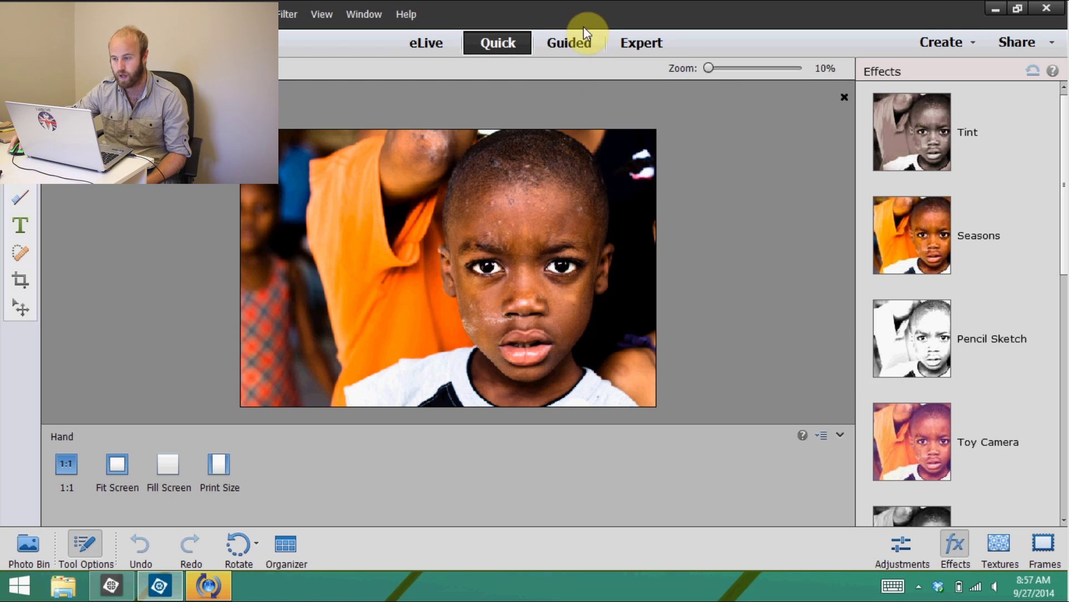
- Turn the boy portrait black and white in Guided mode, trying Light, Lighter, Darker, then Dark
left_click(581, 40)
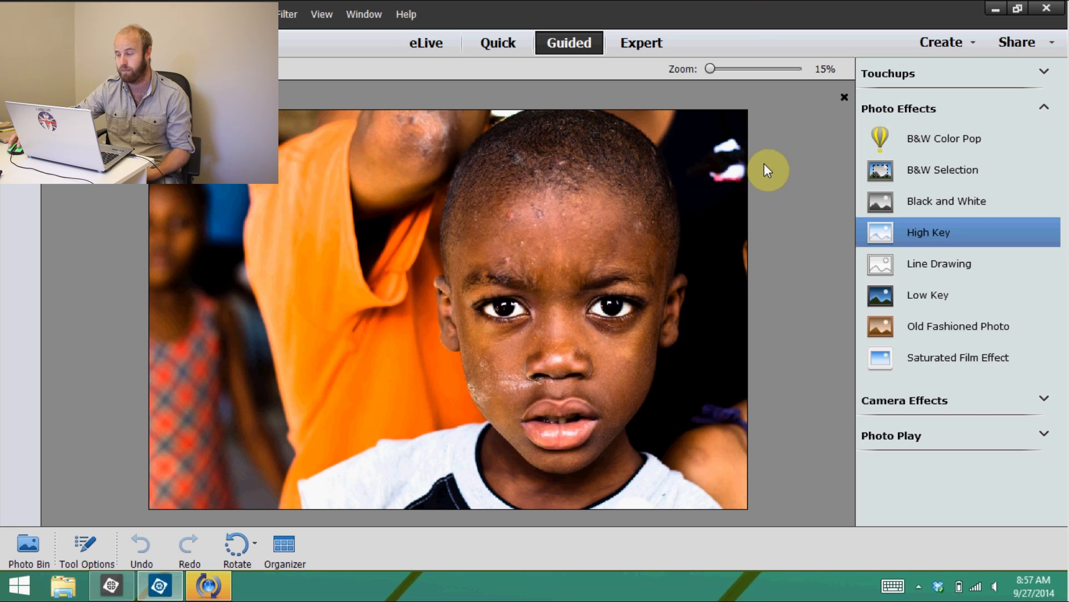
left_click(998, 211)
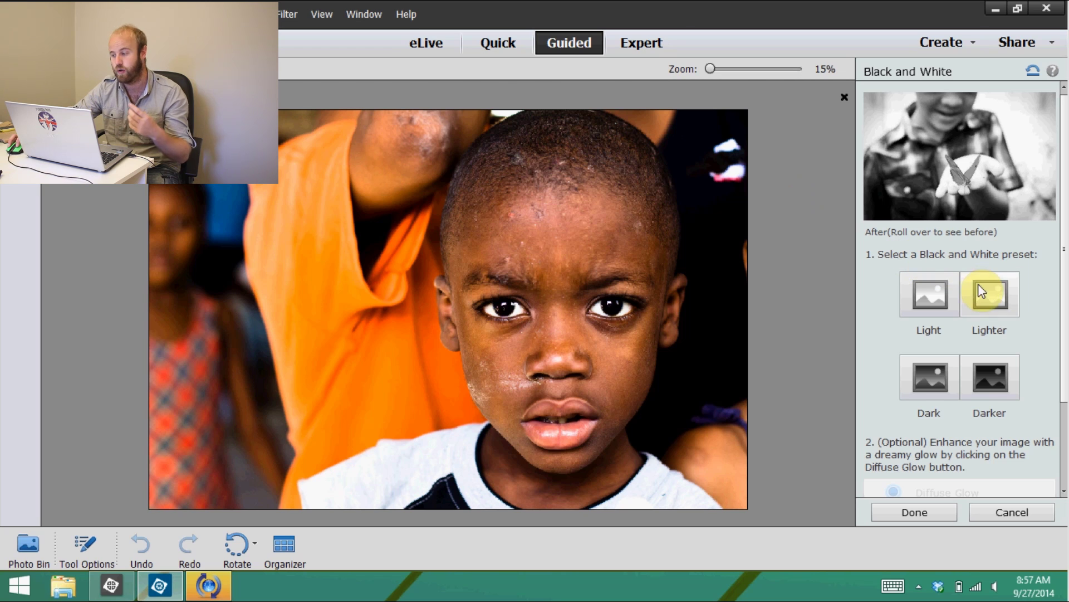
left_click(934, 299)
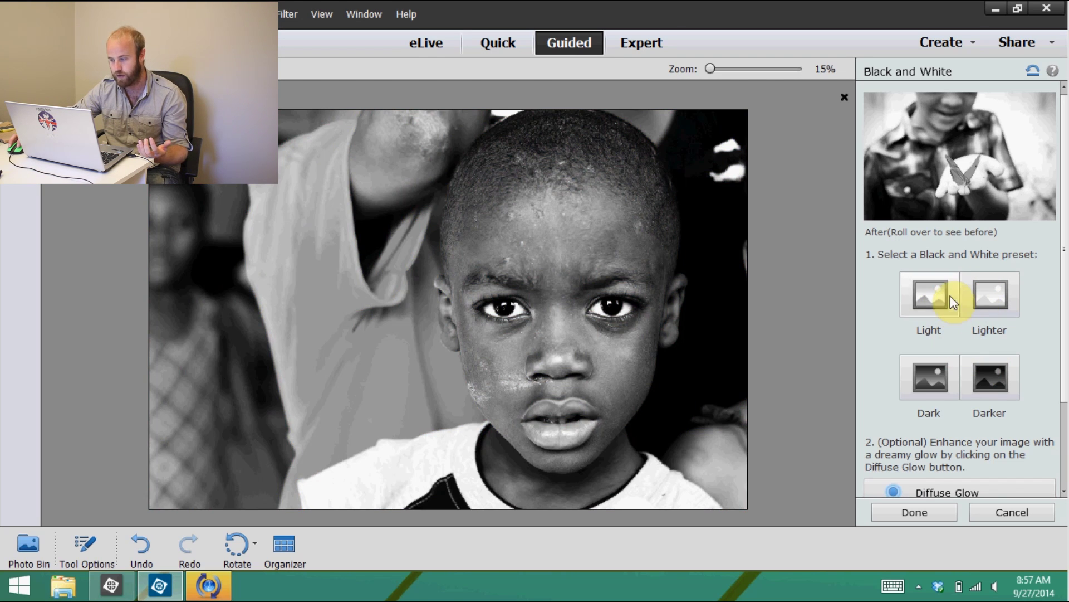
left_click(996, 301)
left_click(934, 376)
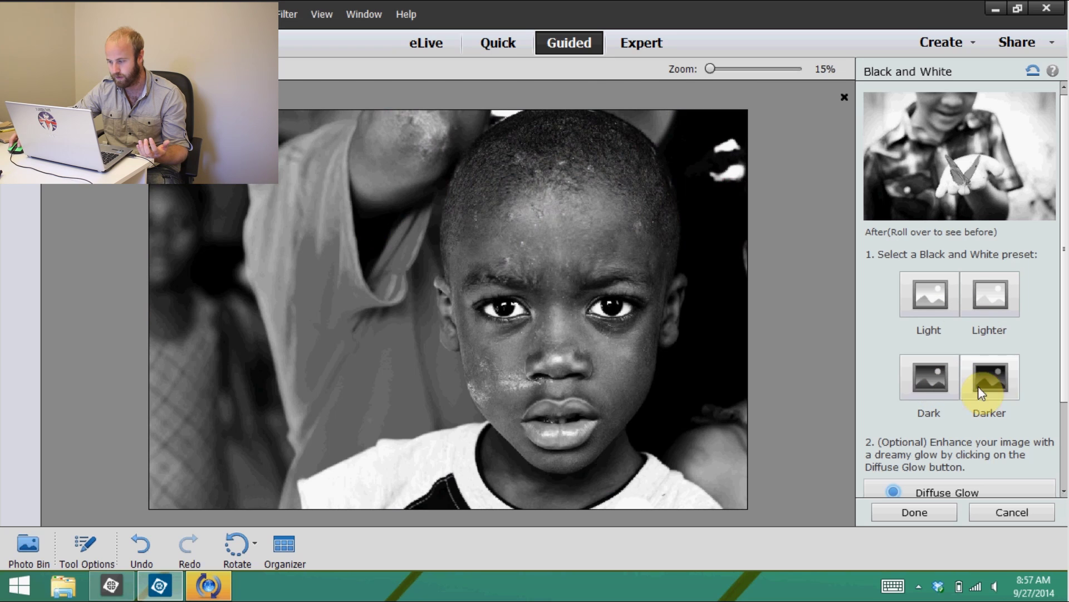
left_click(993, 389)
left_click(934, 378)
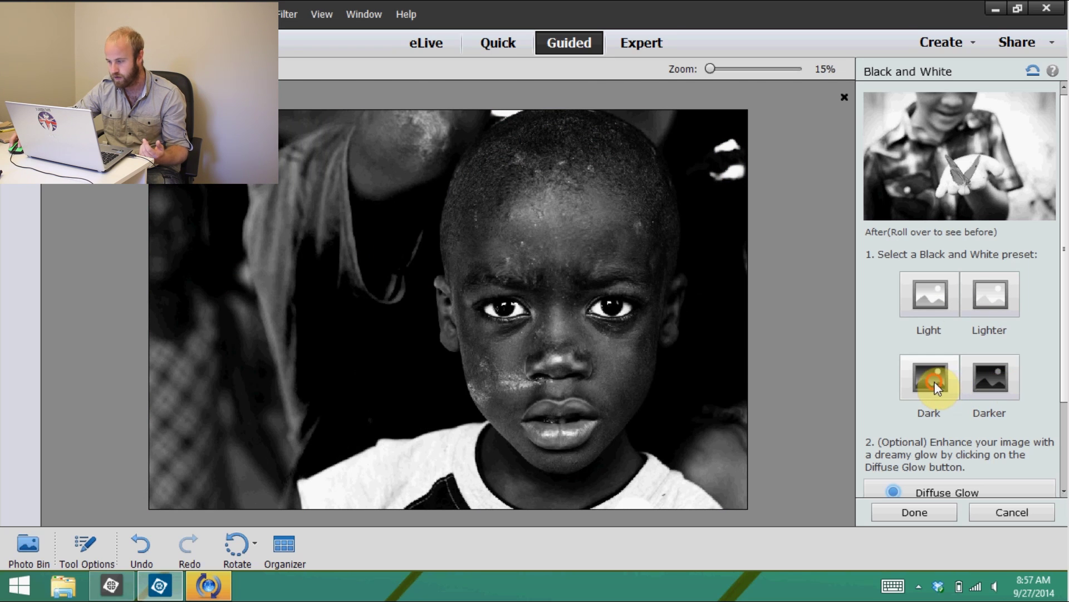
left_click_drag(1064, 111, 1064, 202)
left_click(951, 386)
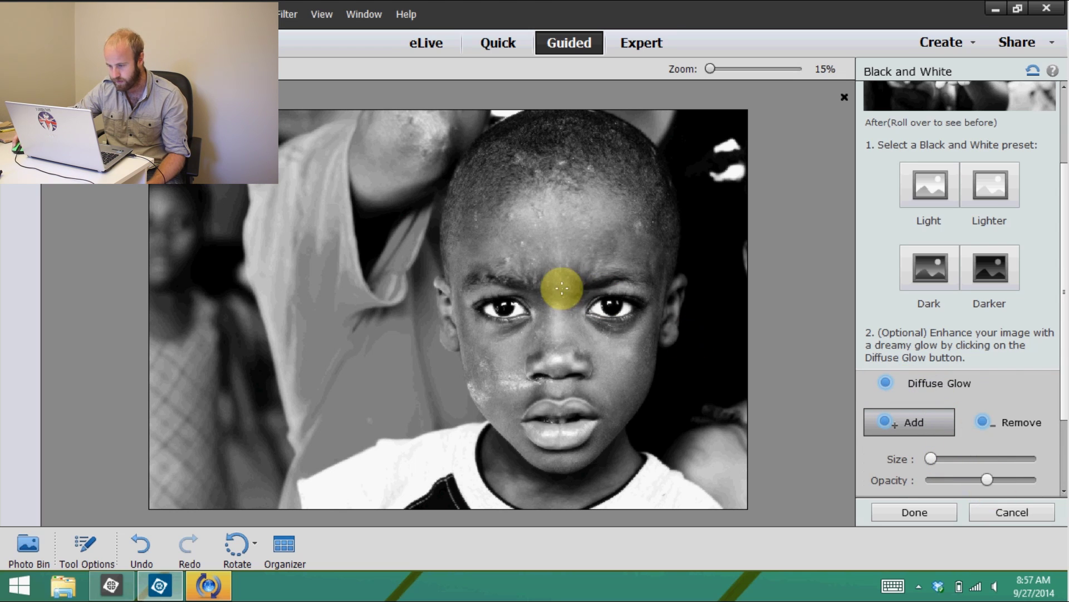
- Enlarge the Diffuse Glow brush and paint glow over the boy's face
left_click_drag(937, 458, 978, 459)
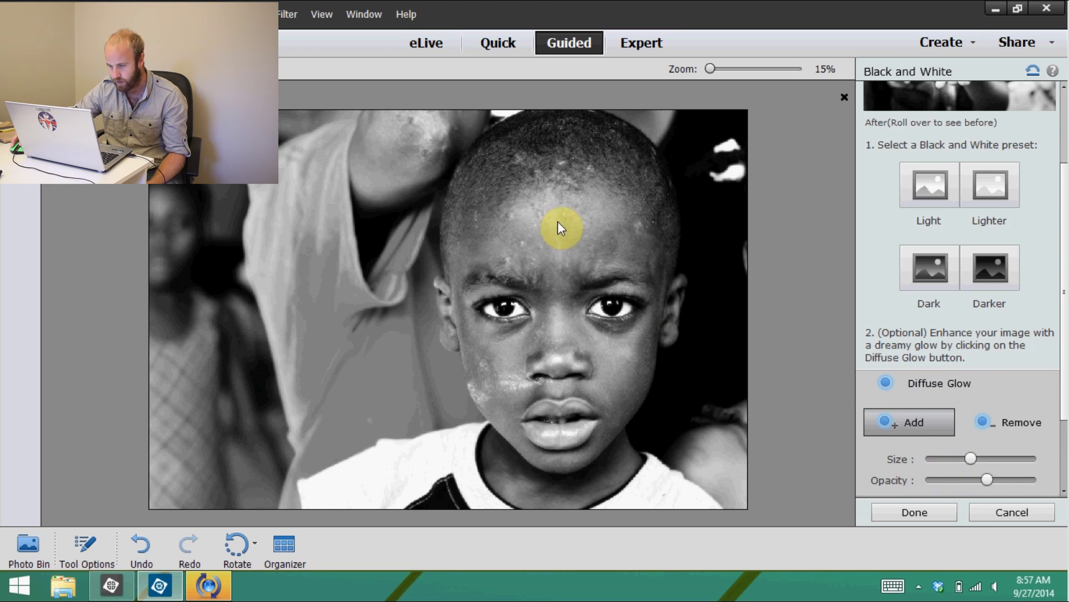
left_click(1000, 460)
left_click(1000, 461)
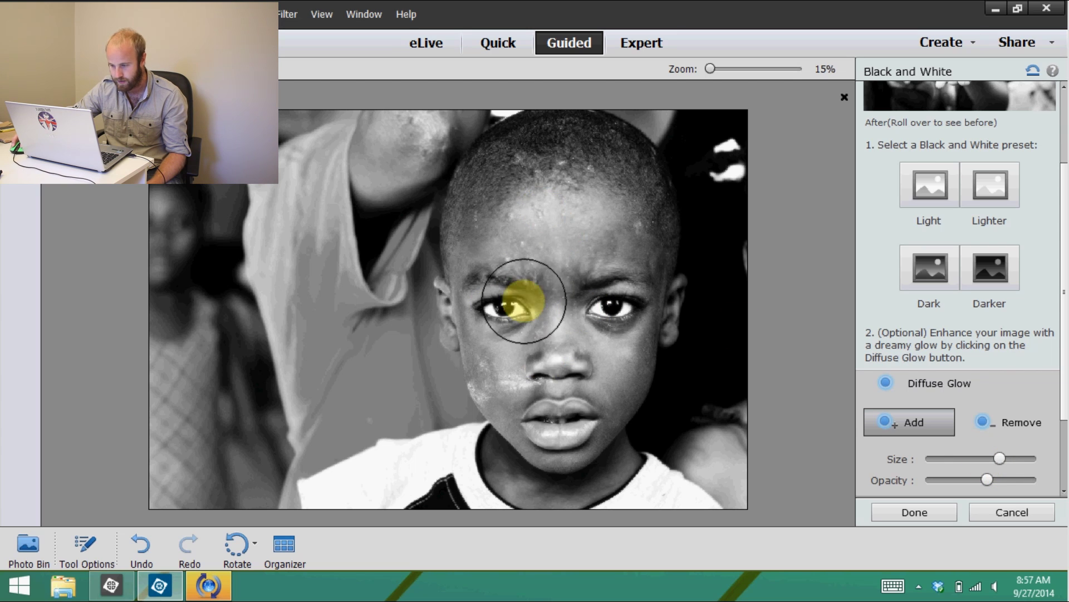
mouse_move(588, 337)
left_mouse_down()
mouse_move(566, 401)
mouse_move(549, 377)
left_mouse_up()
left_click(134, 548)
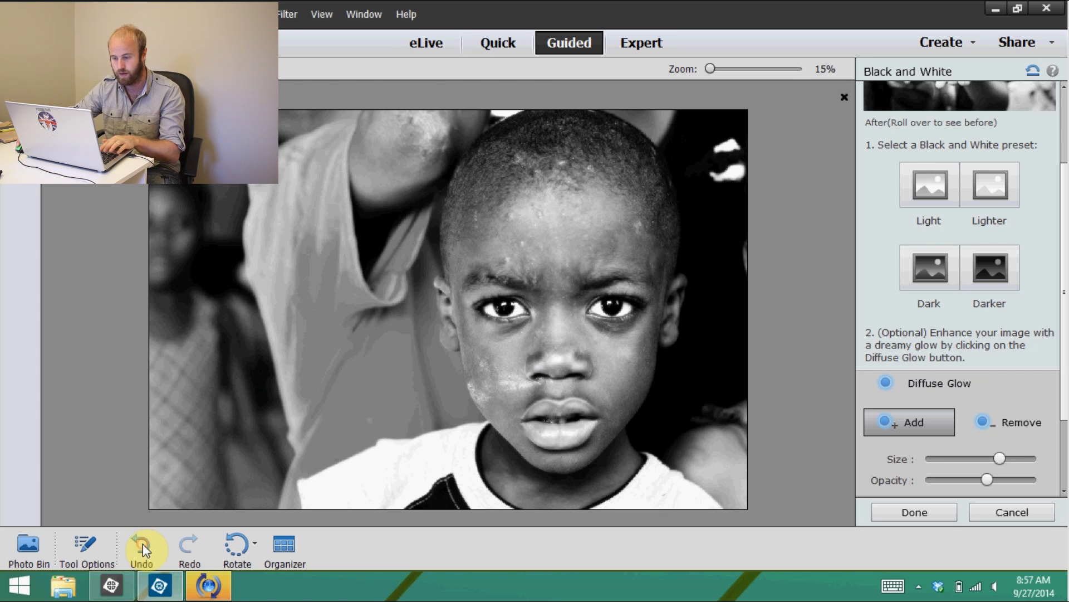
left_click(172, 539)
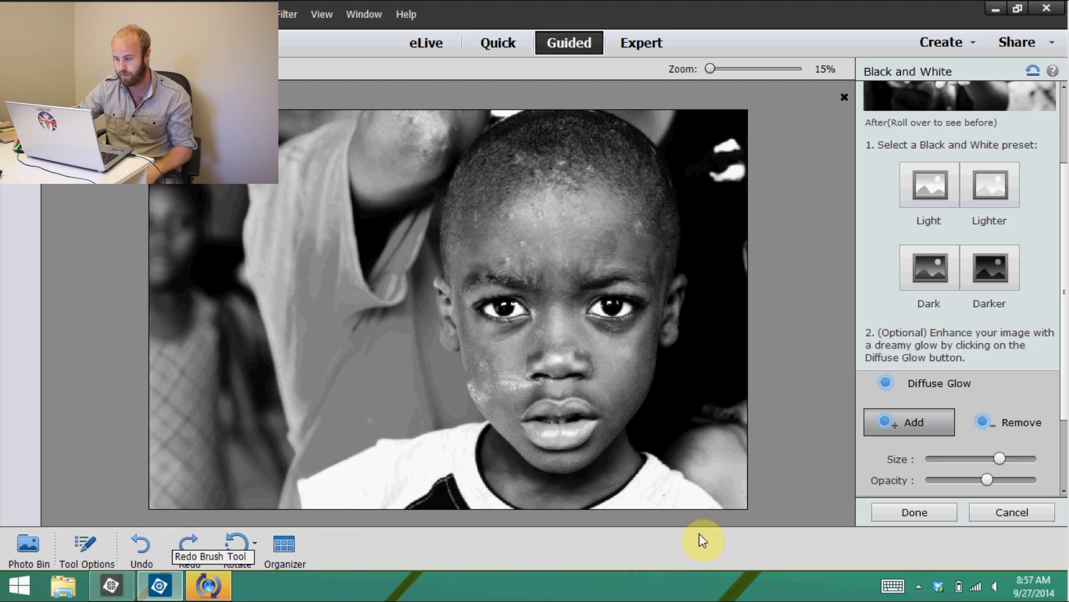
left_click_drag(669, 482, 688, 468)
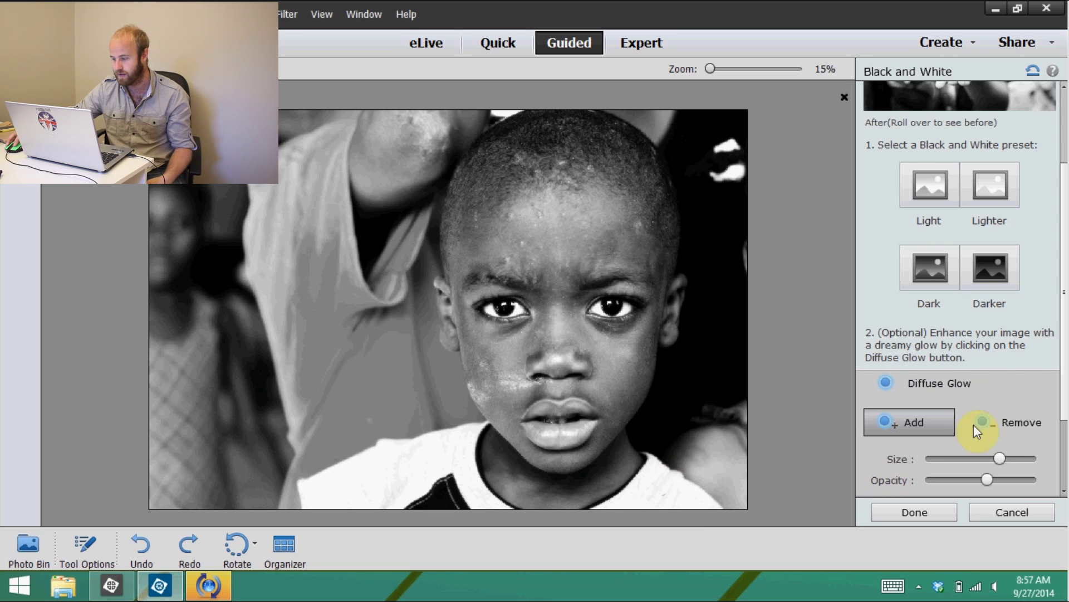
- Apply Increase Contrast twice to the portrait
left_click_drag(1060, 363, 1064, 454)
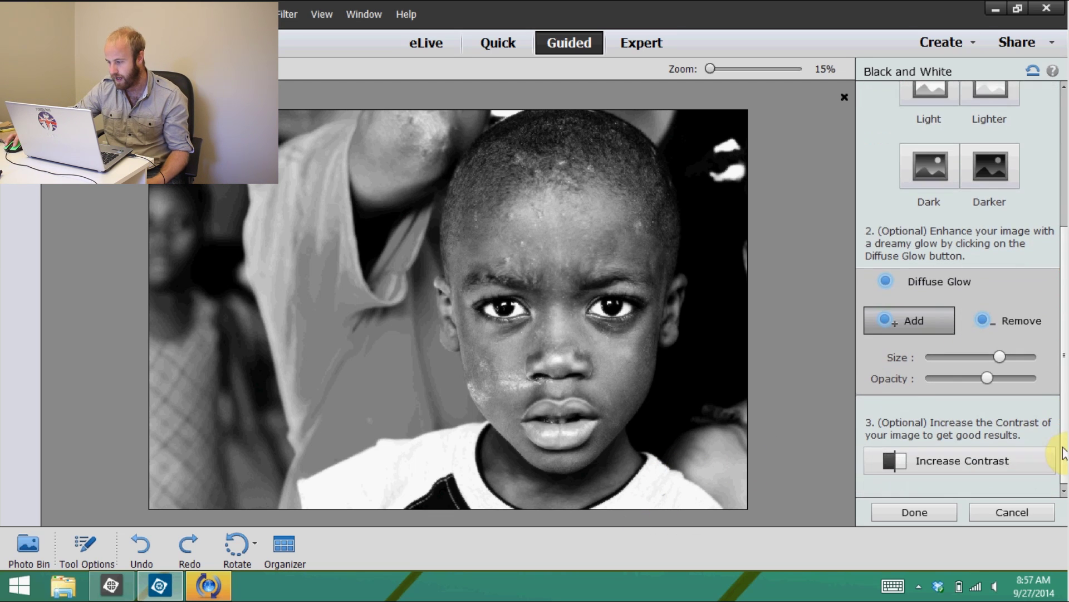
left_click(960, 460)
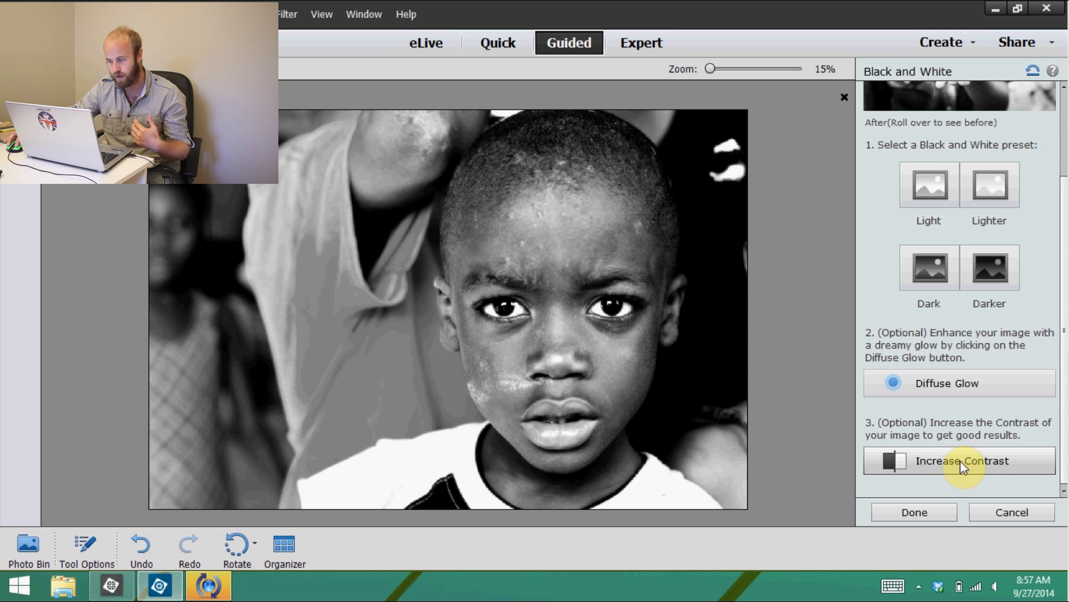
left_click(960, 461)
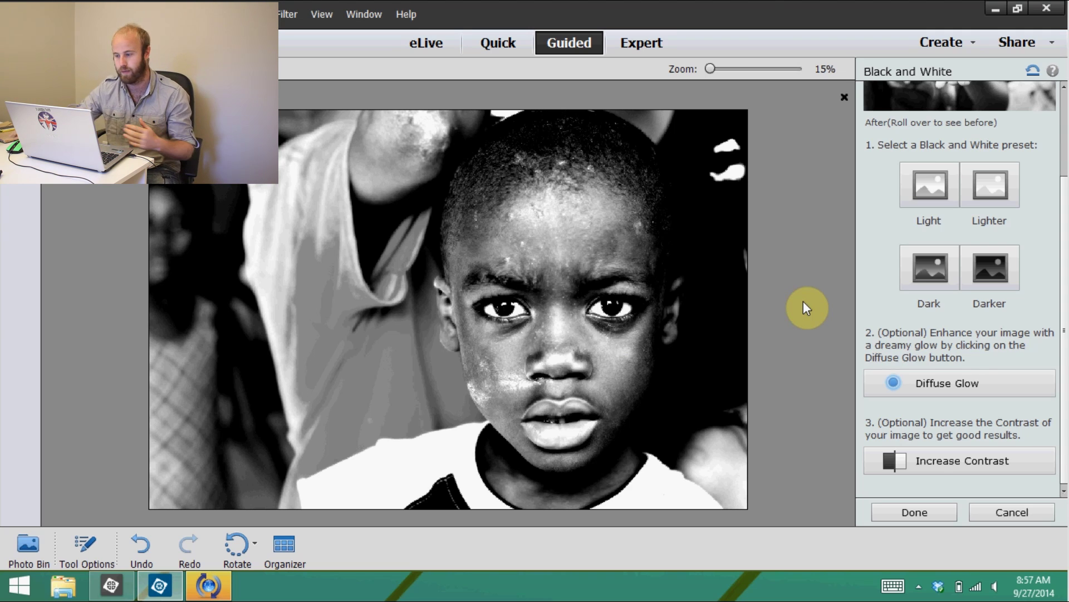
- Close the boy's photo without saving, open the seated man's photo in the Editor, and start B&W Selection
left_click(844, 98)
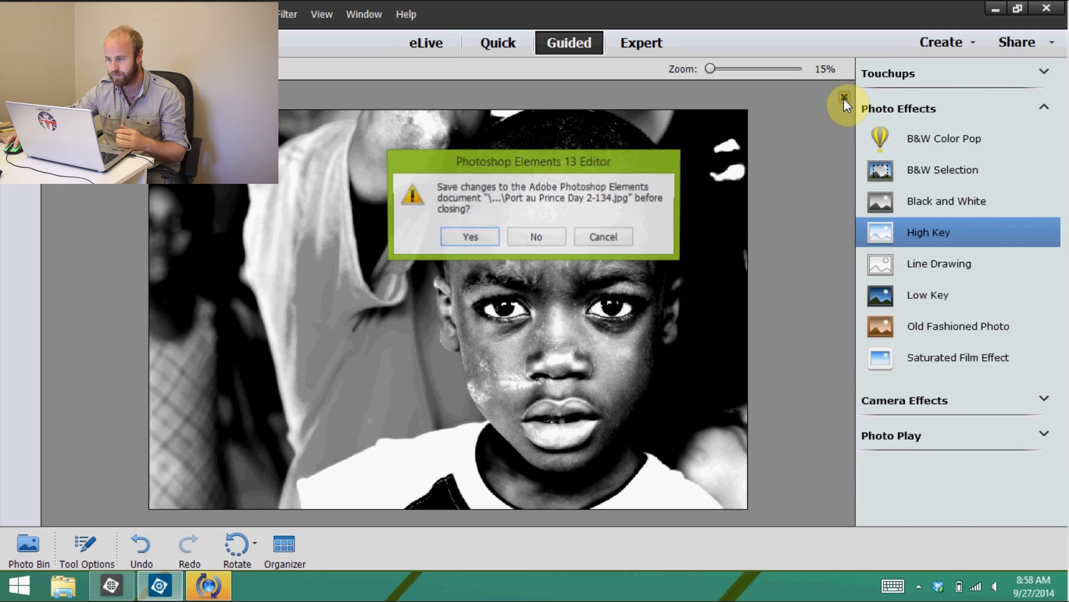
left_click(548, 240)
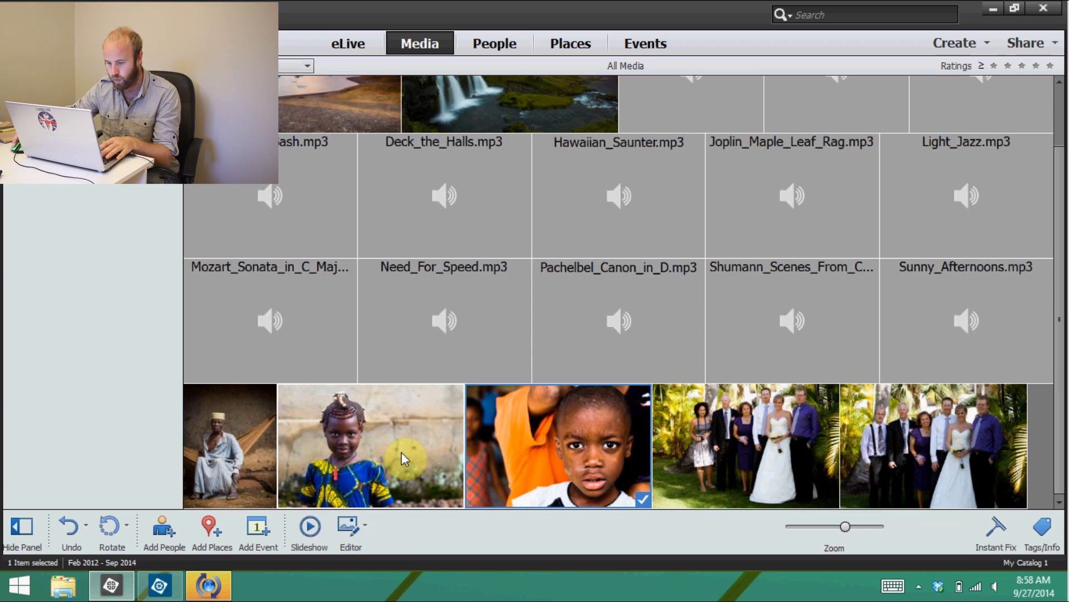
left_click(236, 440)
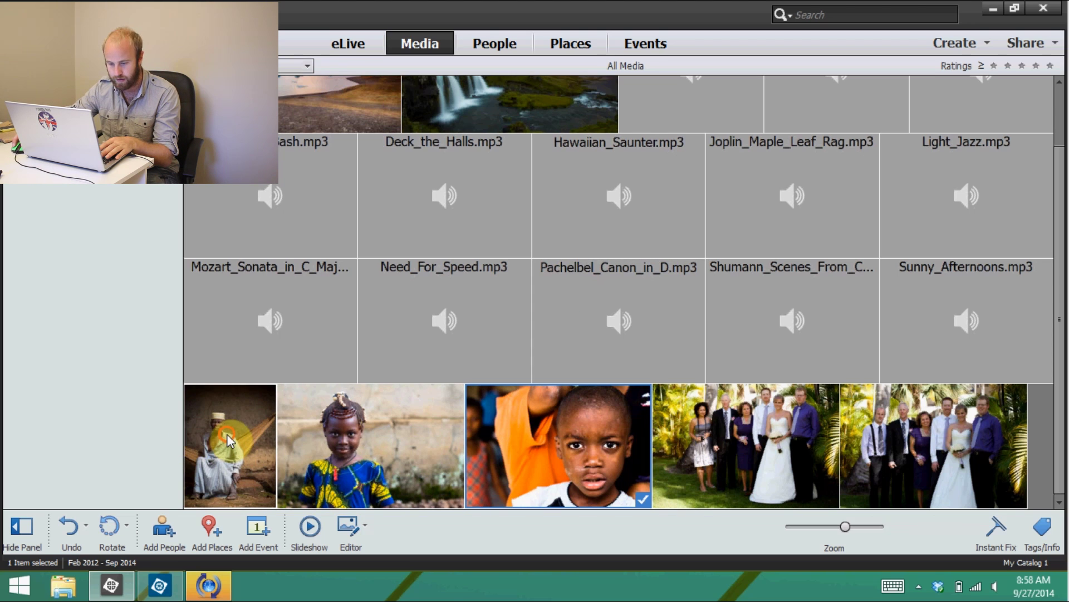
right_click(235, 442)
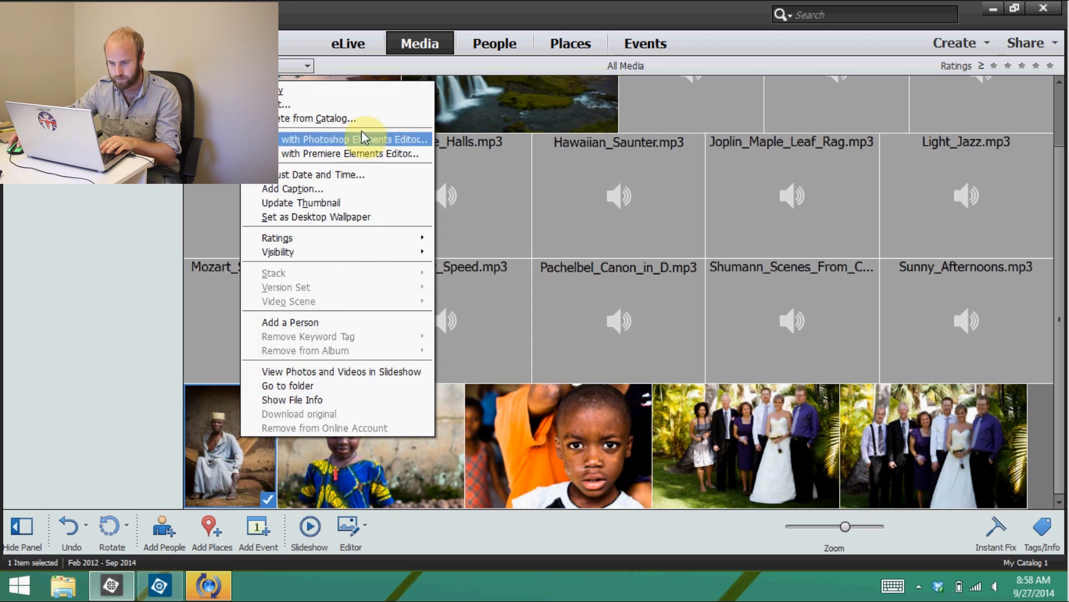
left_click(405, 141)
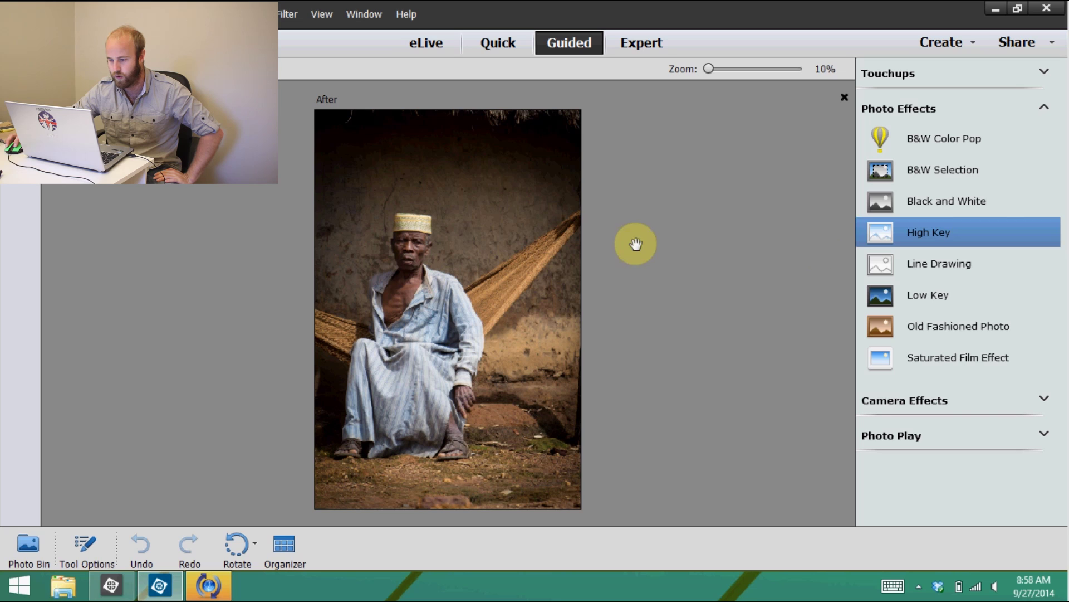
left_click(960, 175)
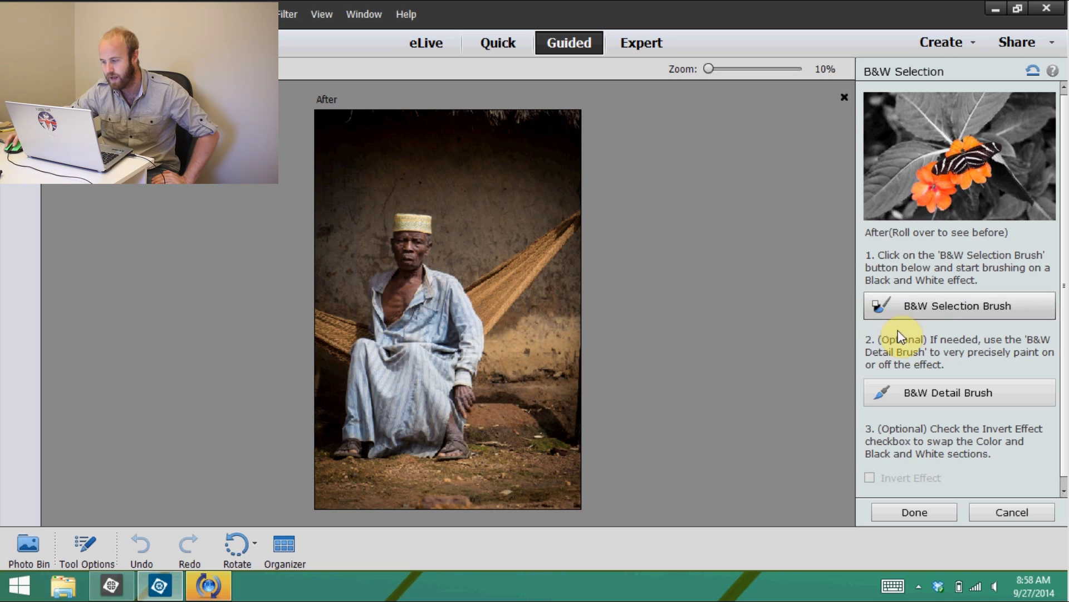
- Enlarge the B&W Selection brush and paint the wall, hammock and ground black and white
left_click(948, 309)
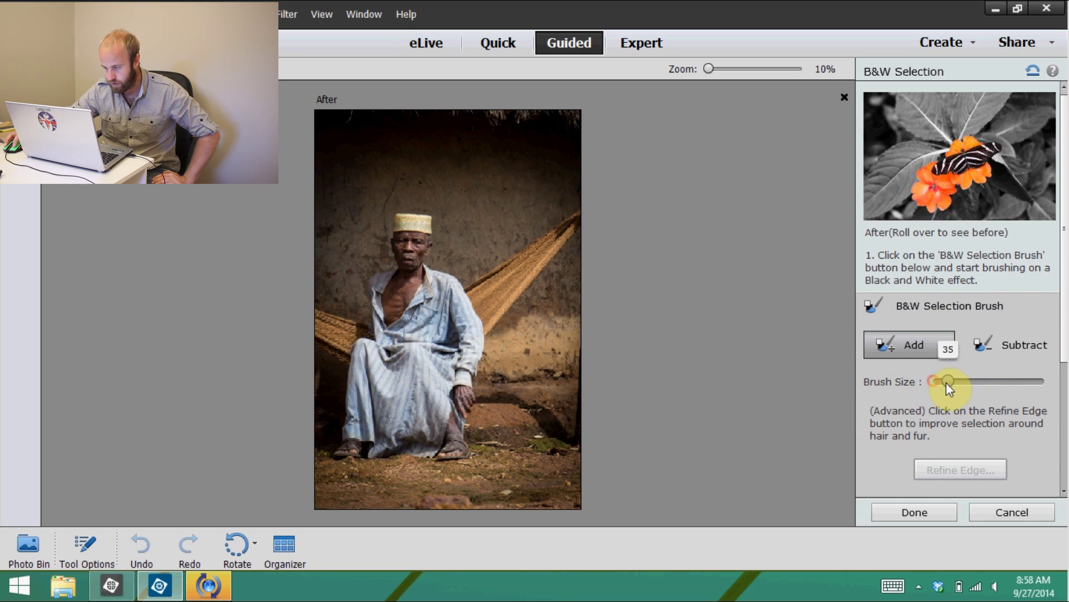
left_click_drag(947, 381, 987, 381)
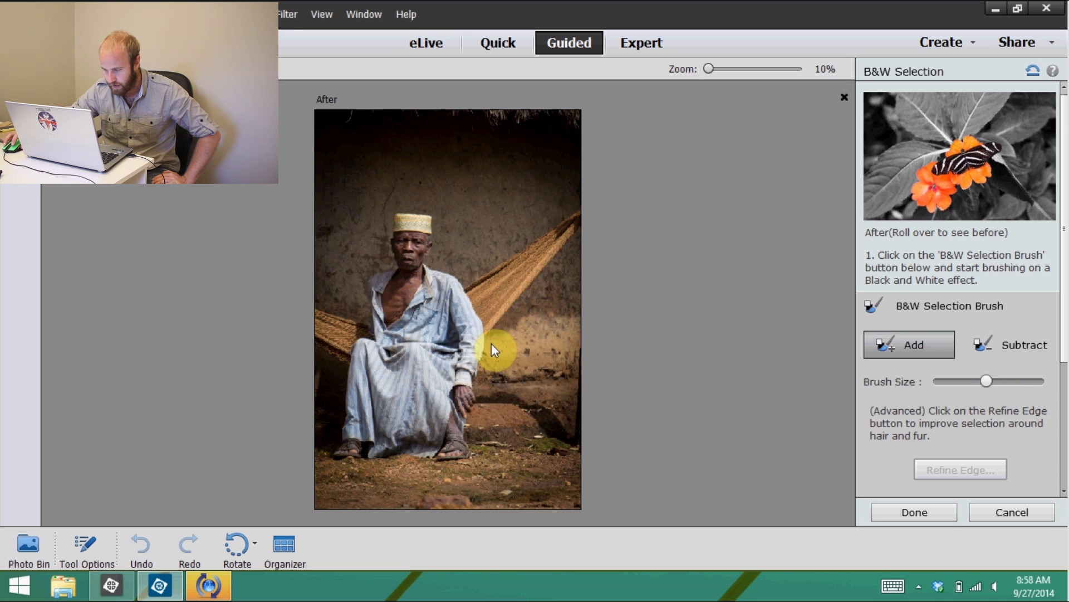
left_click_drag(409, 301, 396, 390)
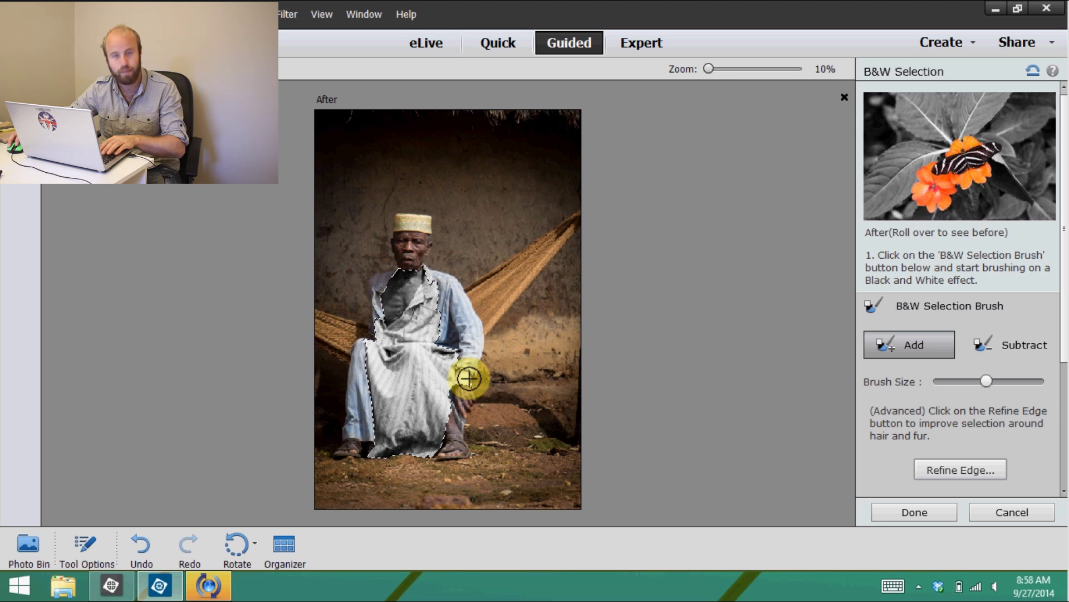
key("ctrl+z")
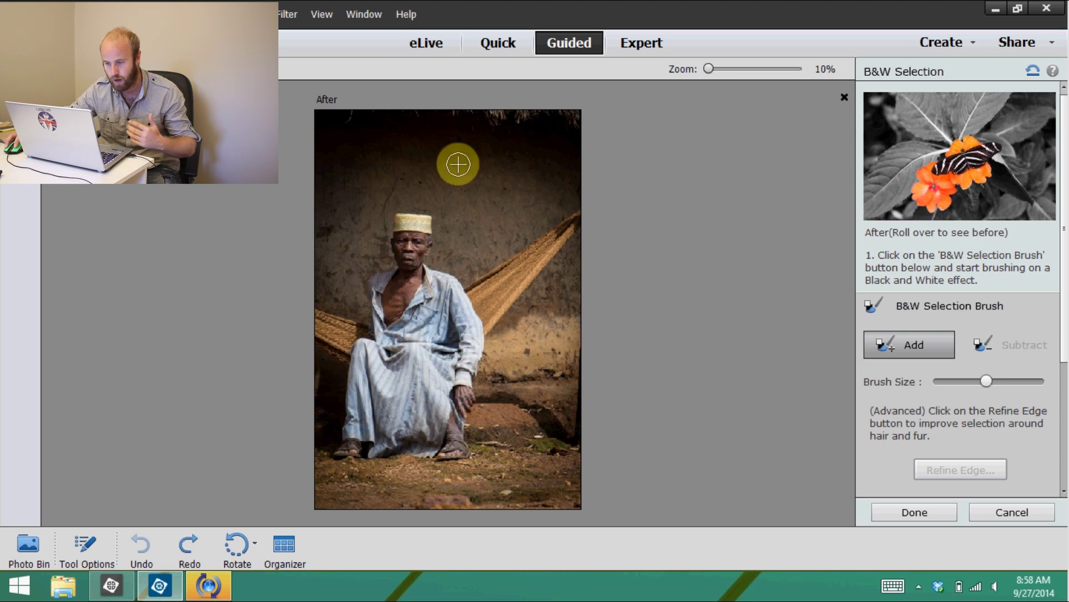
left_click_drag(398, 133, 334, 148)
left_click(411, 141)
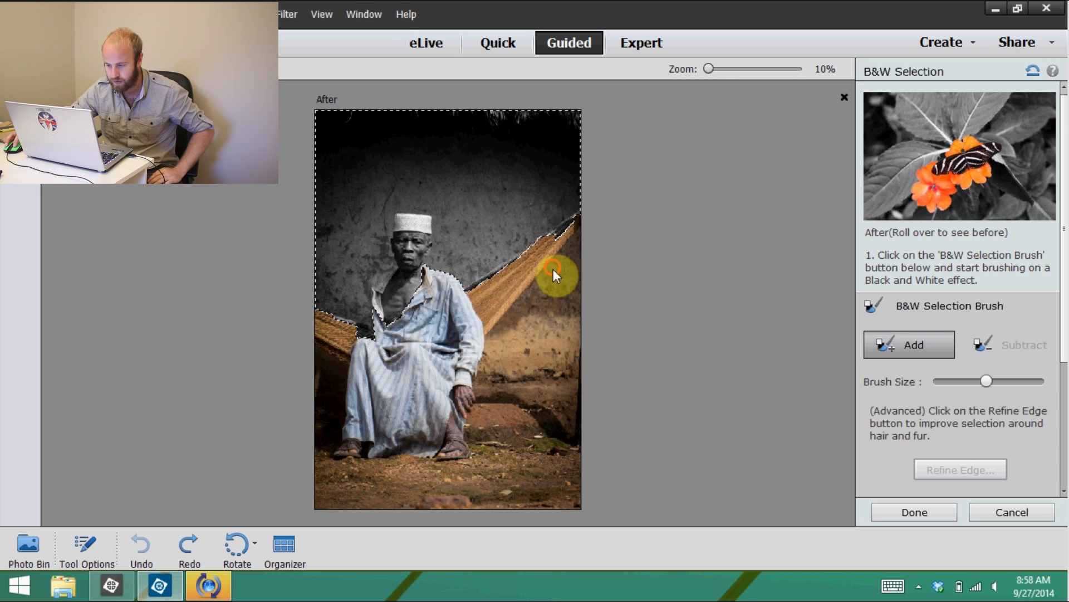
mouse_move(521, 450)
left_mouse_down()
mouse_move(416, 483)
mouse_move(328, 474)
mouse_move(310, 429)
mouse_move(327, 333)
mouse_move(316, 405)
mouse_move(334, 336)
mouse_move(331, 407)
mouse_move(416, 363)
mouse_move(440, 305)
mouse_move(423, 245)
left_mouse_up()
mouse_move(334, 370)
left_mouse_down()
mouse_move(328, 426)
mouse_move(387, 309)
mouse_move(386, 353)
mouse_move(417, 316)
mouse_move(425, 263)
mouse_move(413, 235)
mouse_move(403, 256)
mouse_move(415, 231)
left_mouse_up()
- Switch the brush to Subtract, shrink it for finer edges around the man, and finish the edit
key("alt")
left_click(926, 346)
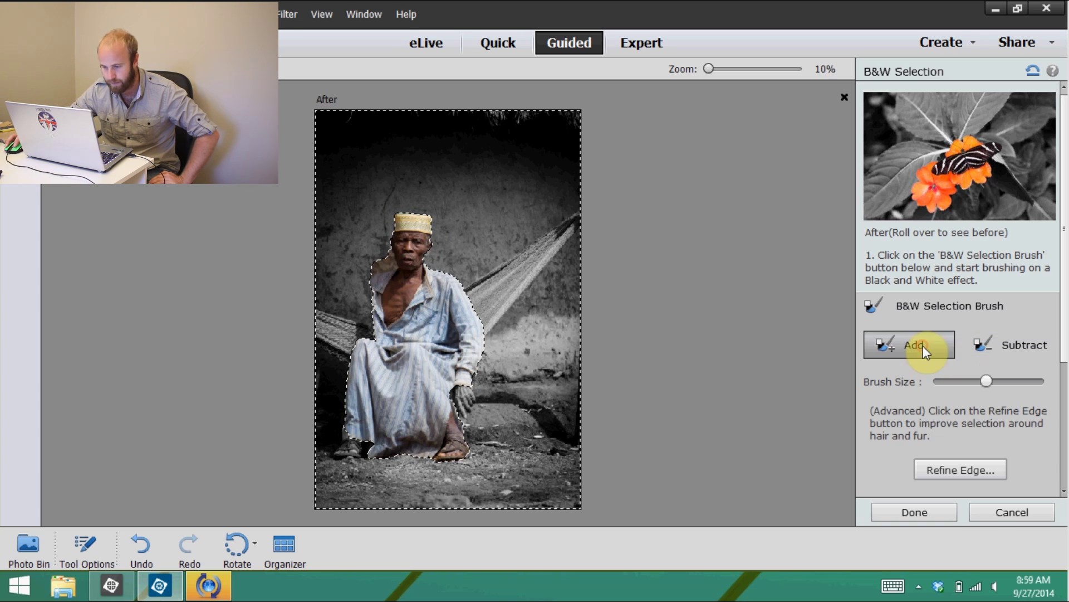
left_click(1019, 344)
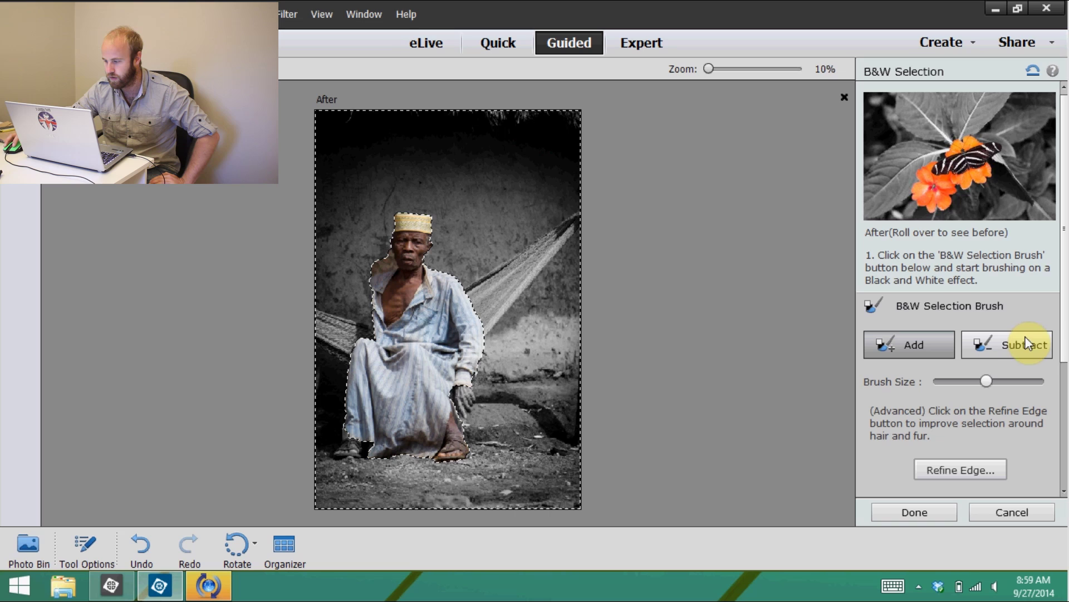
left_click_drag(986, 381, 963, 381)
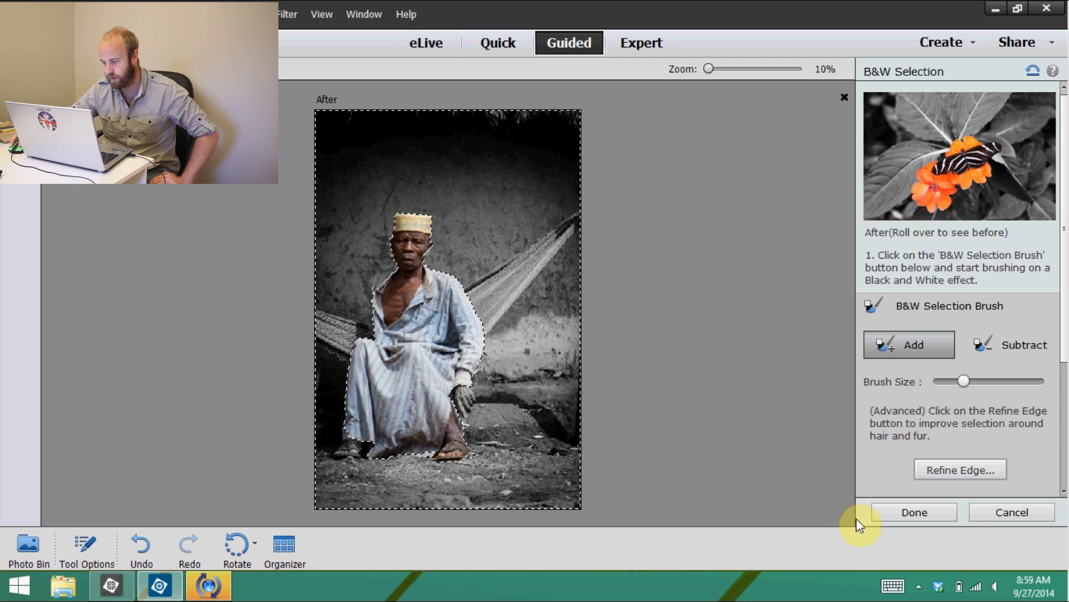
left_click(938, 511)
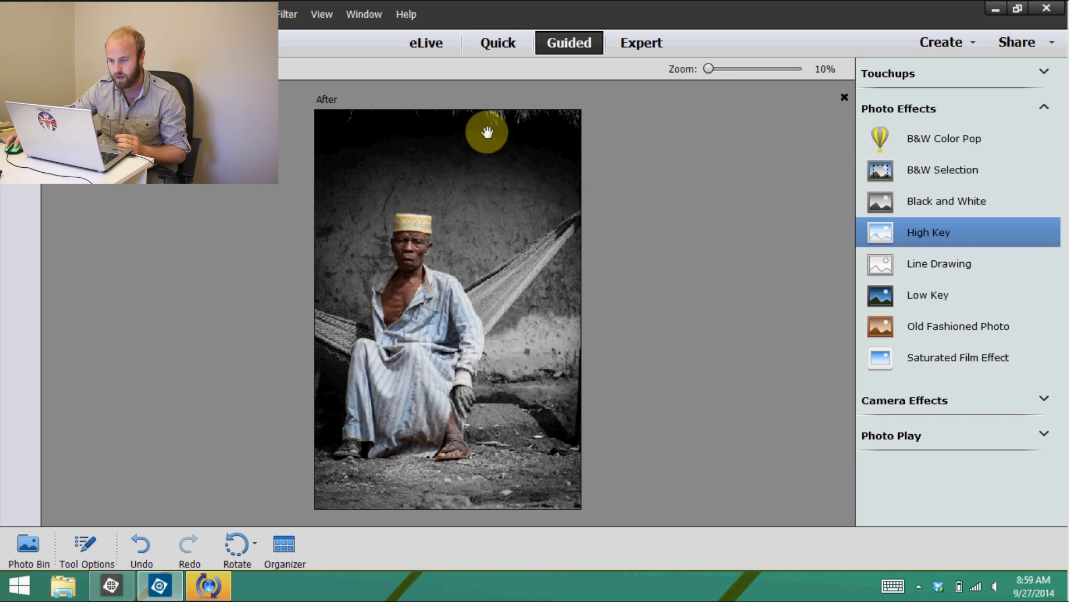
- Close the edited seated-man photo, discarding its changes
left_click(844, 98)
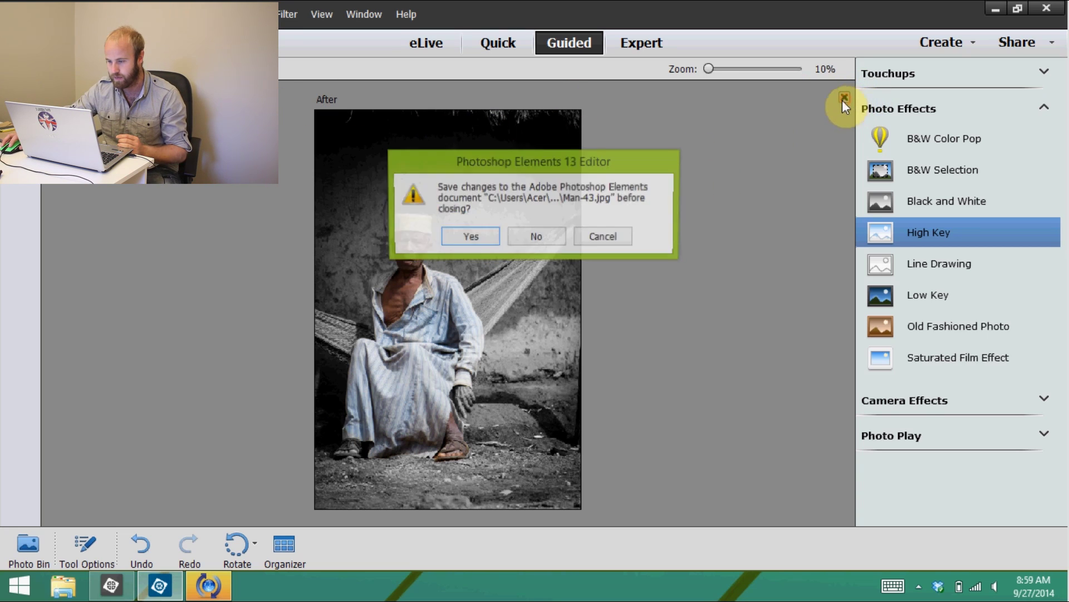
left_click(557, 236)
- Open the girl's portrait from Organizer with Edit with Photoshop Elements Editor
left_click(397, 453)
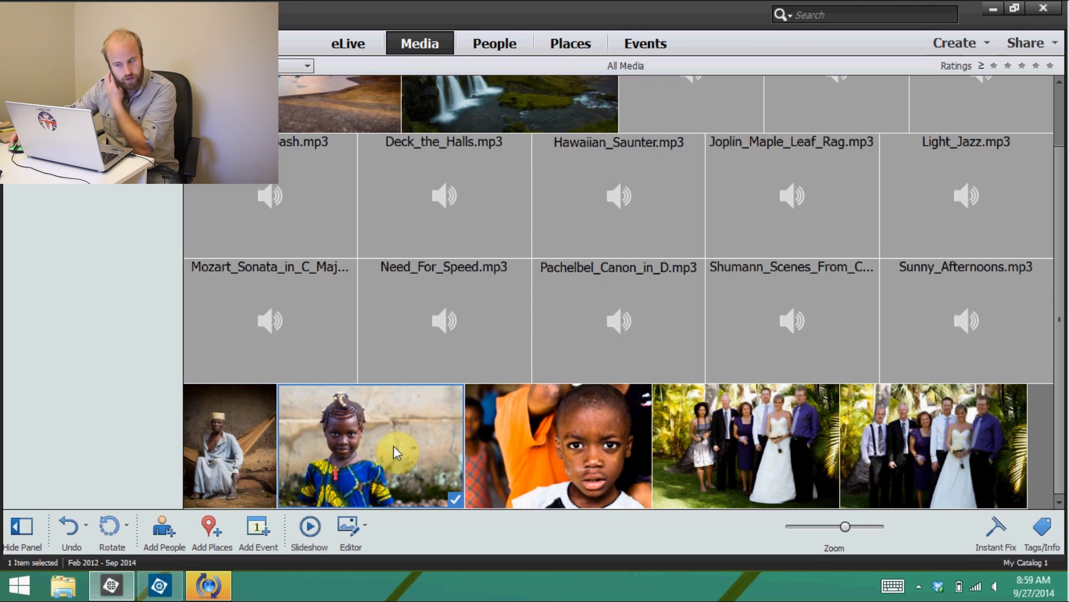
right_click(397, 438)
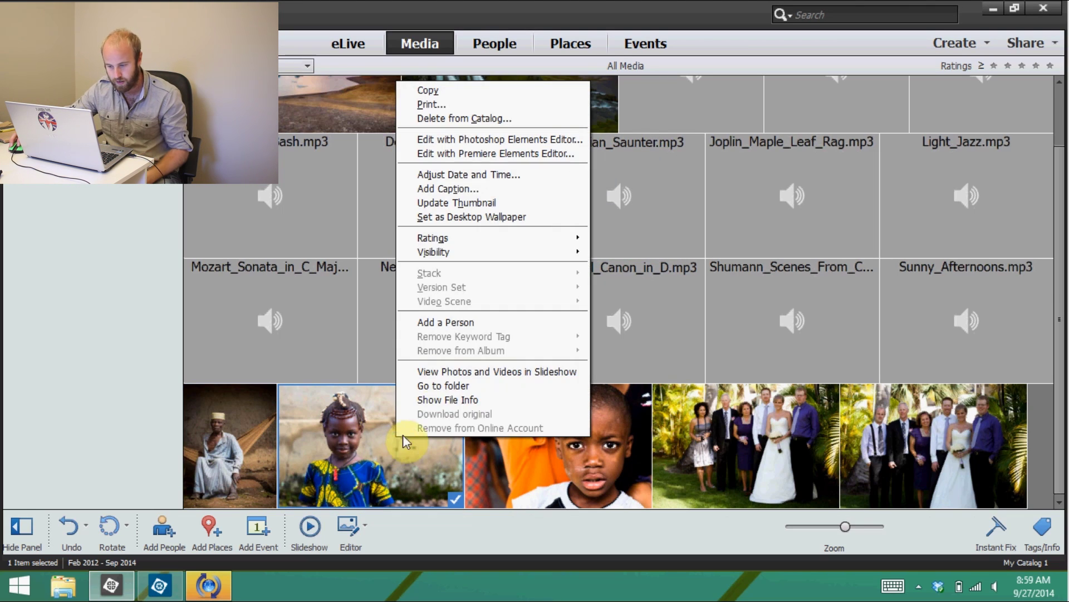
left_click(478, 138)
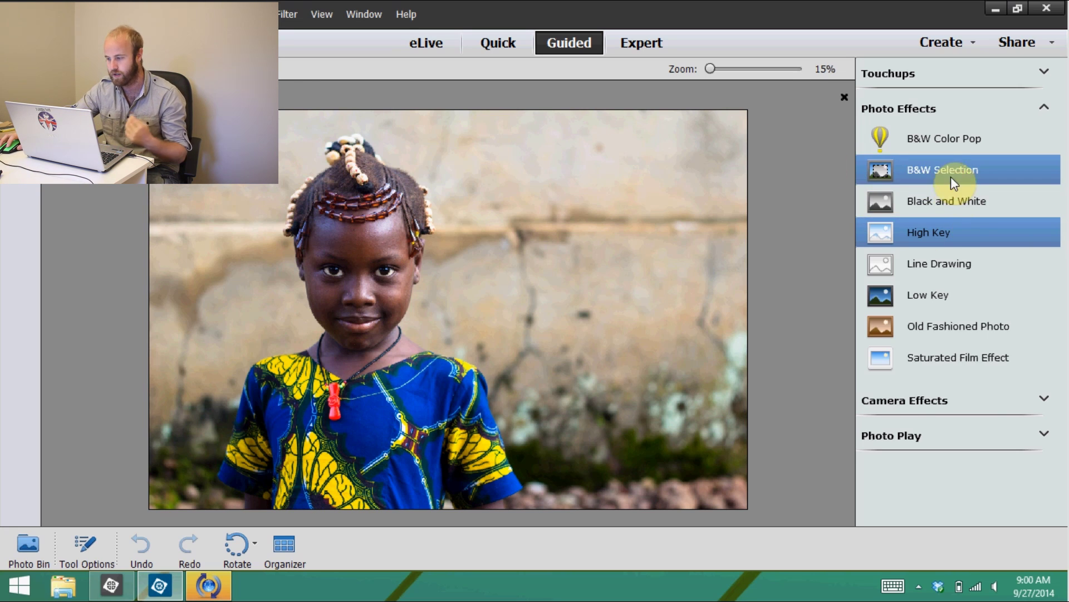
- Apply B&W Color Pop with a custom colour sampled from the girl's blue dress
left_click(932, 136)
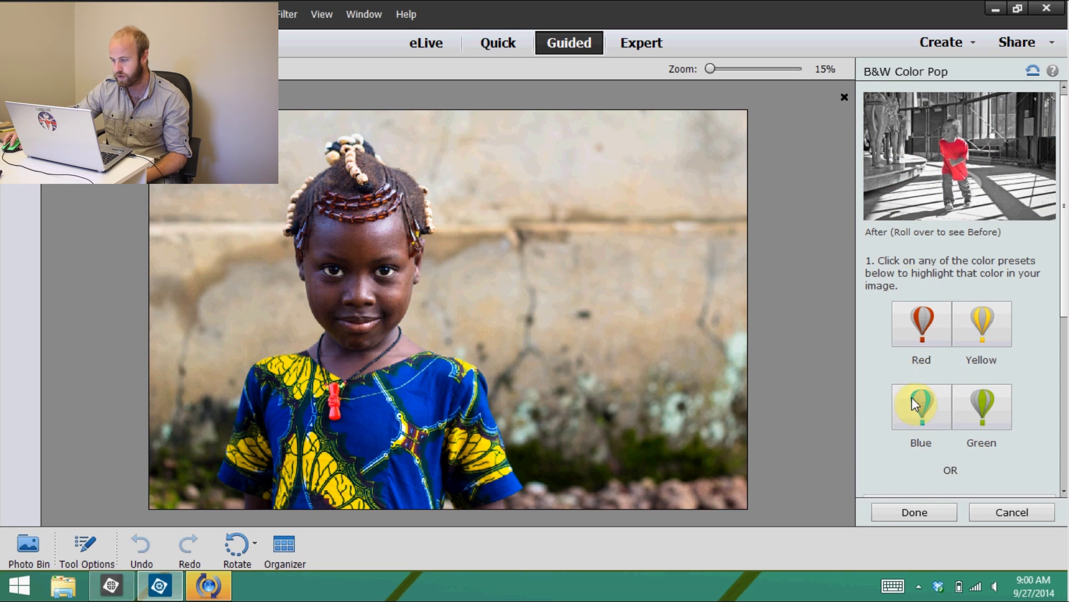
left_click_drag(1065, 277, 1065, 317)
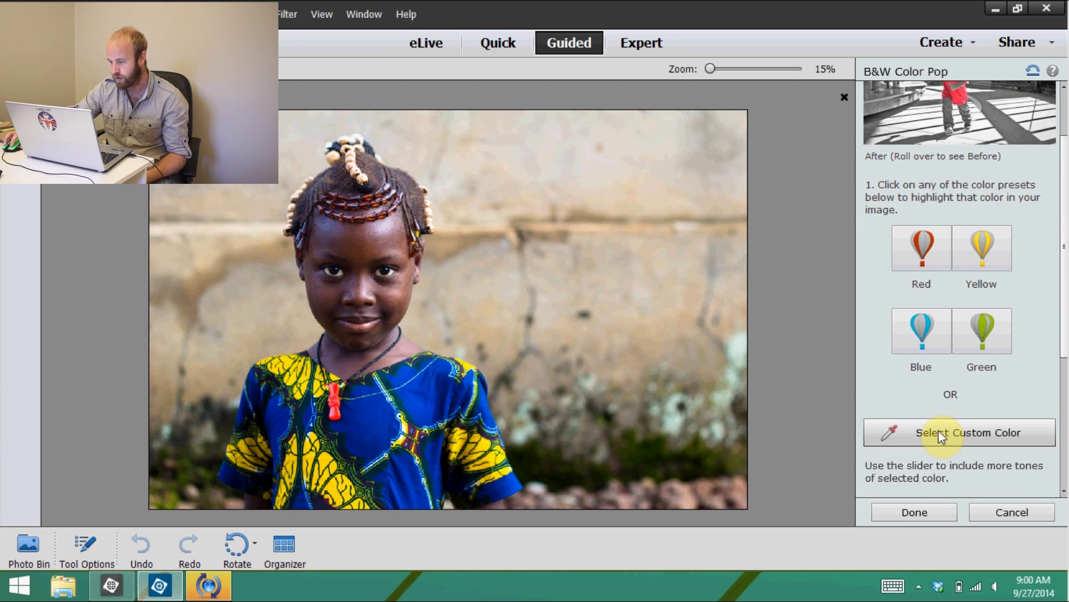
left_click(938, 430)
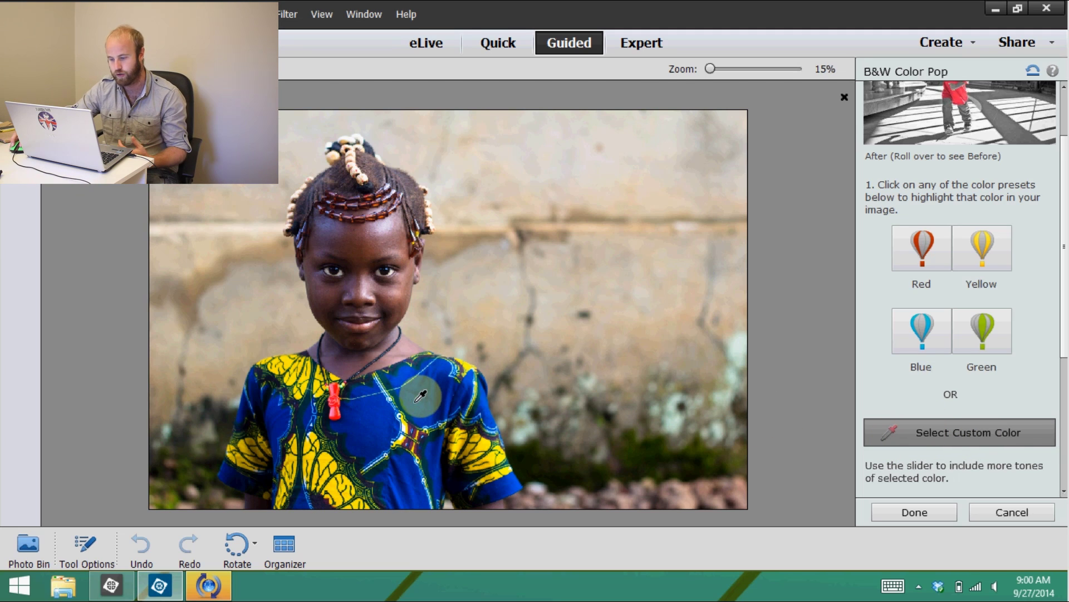
left_click(373, 419)
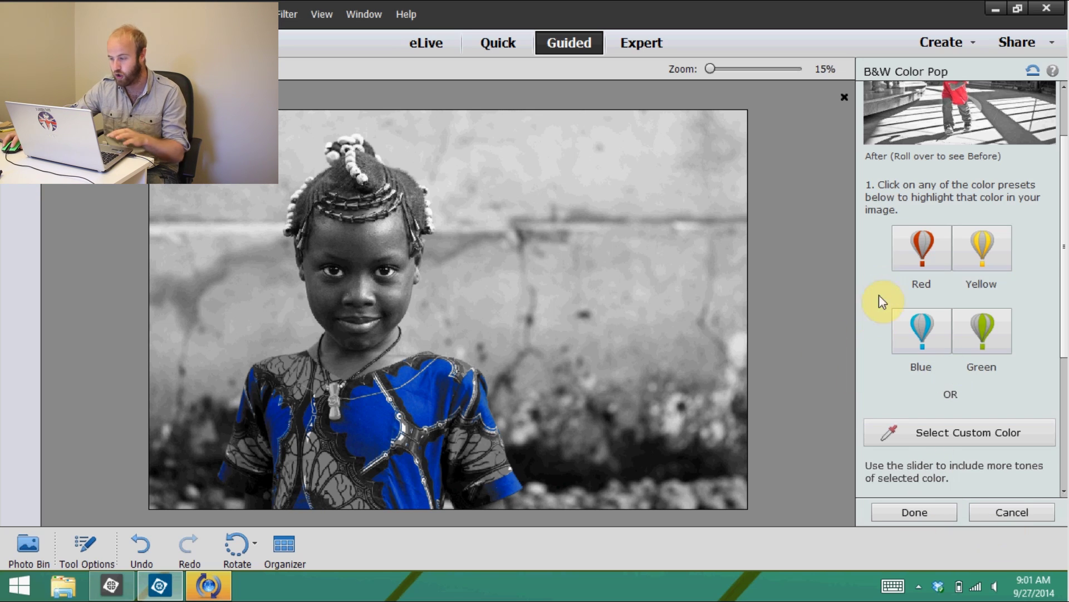
- Try a red-pendant custom colour and the Green preset, undoing each, then choose the Yellow preset
left_click(140, 548)
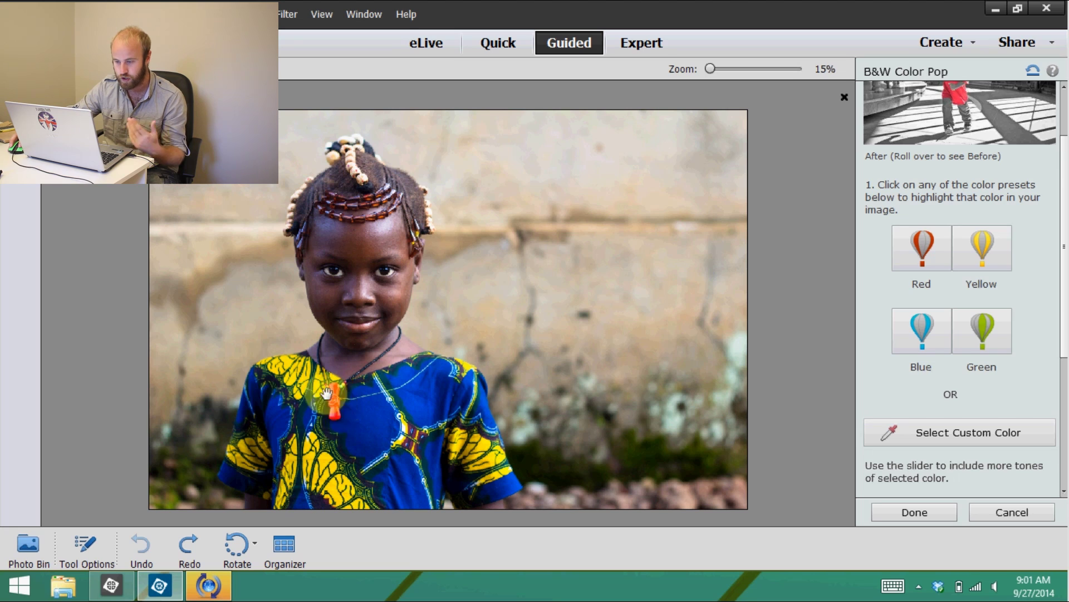
left_click(967, 432)
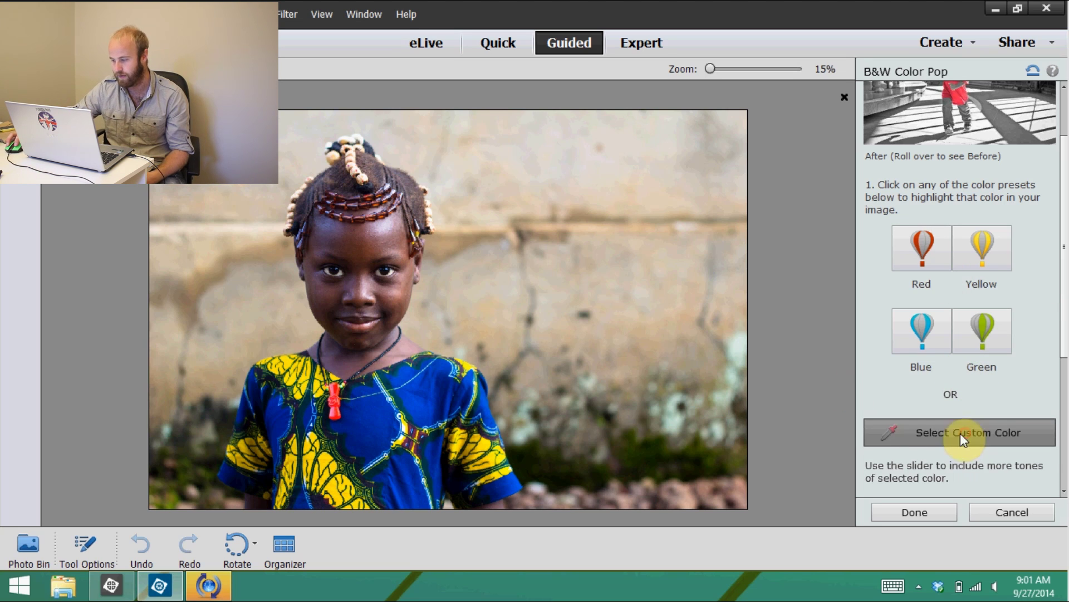
left_click(341, 404)
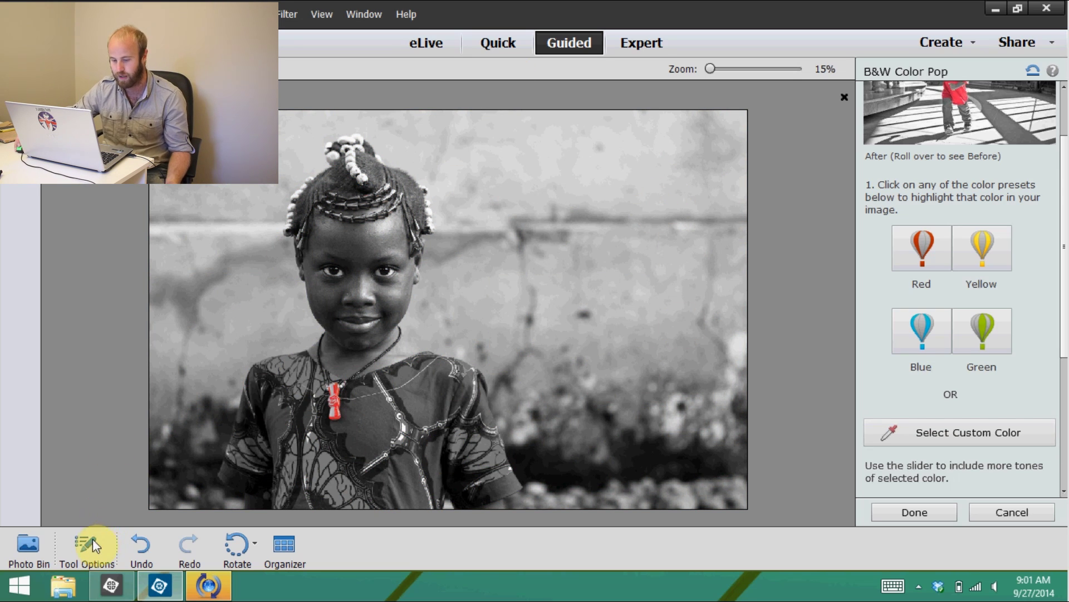
left_click(141, 546)
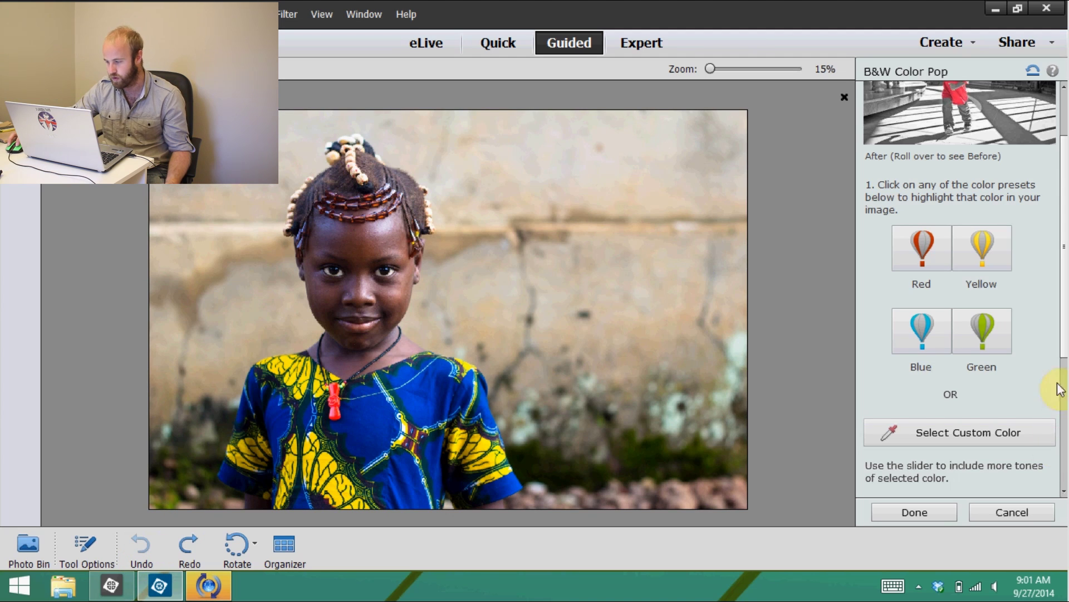
left_click(990, 333)
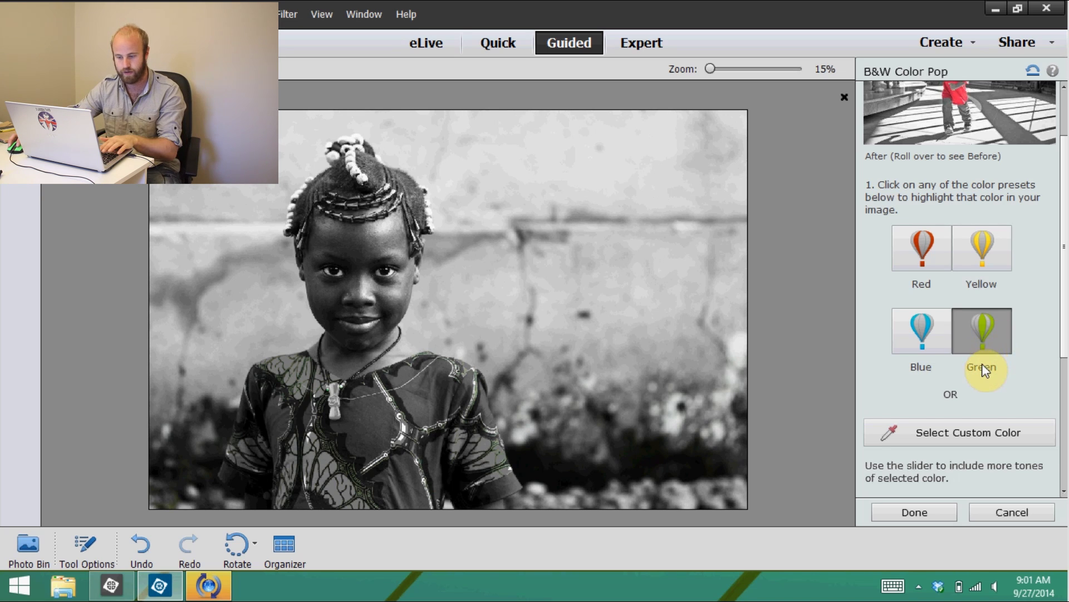
key("ctrl+z")
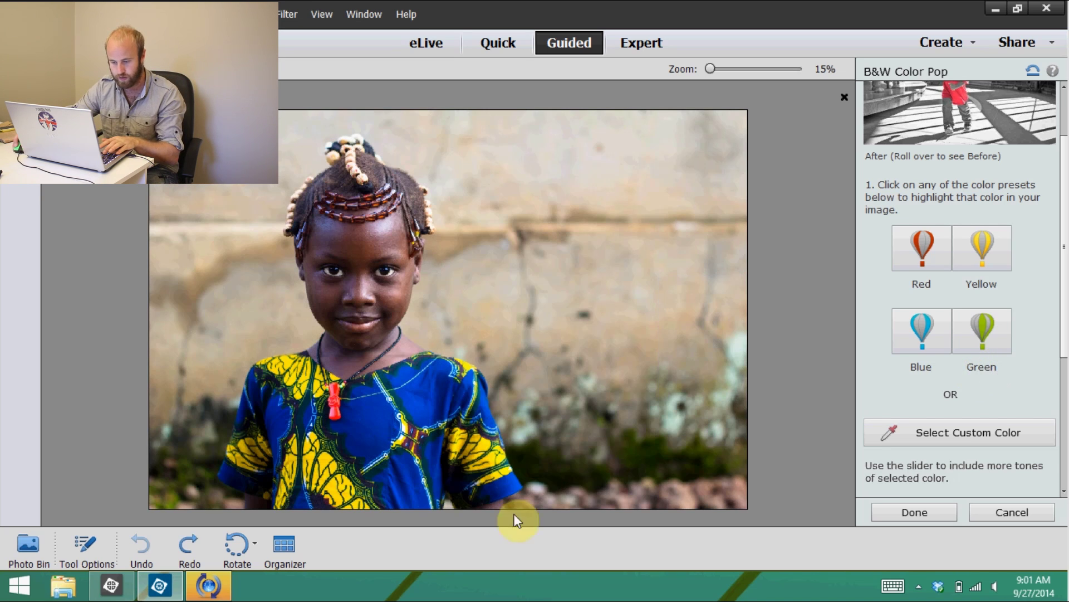
left_click(985, 248)
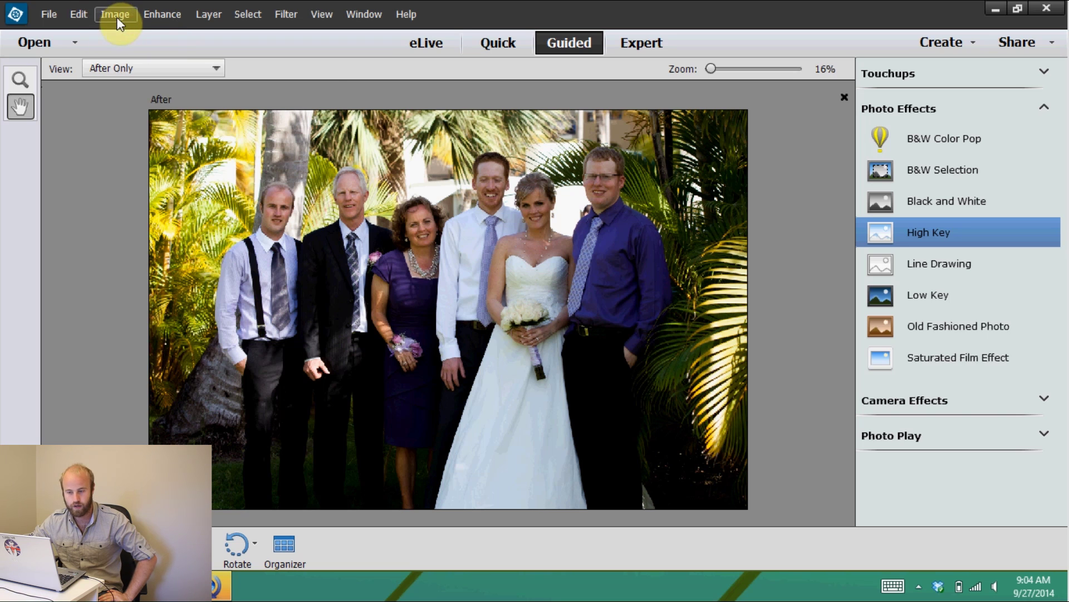
- Start Enhance > Photomerge > Photomerge Compose and load the wedding group photo as the source
left_click(161, 16)
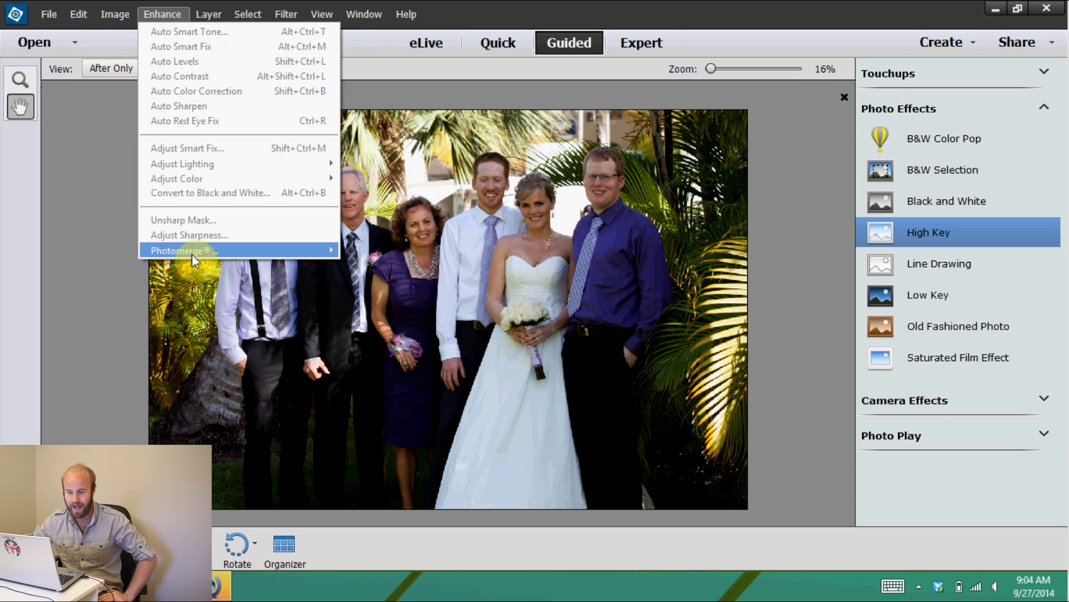
mouse_move(192, 253)
left_click(386, 249)
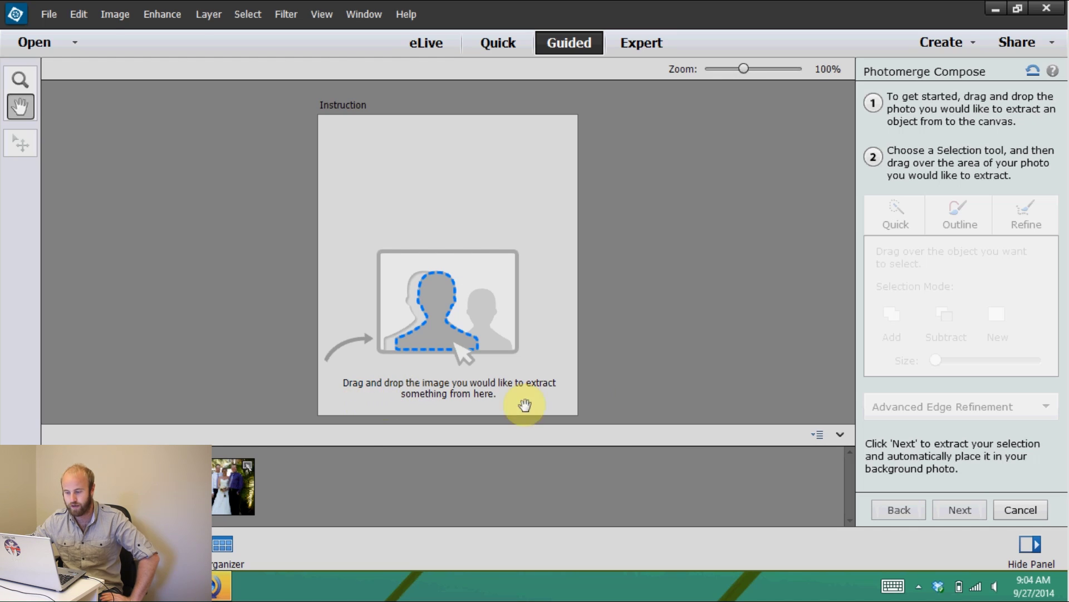
left_click_drag(233, 485, 415, 249)
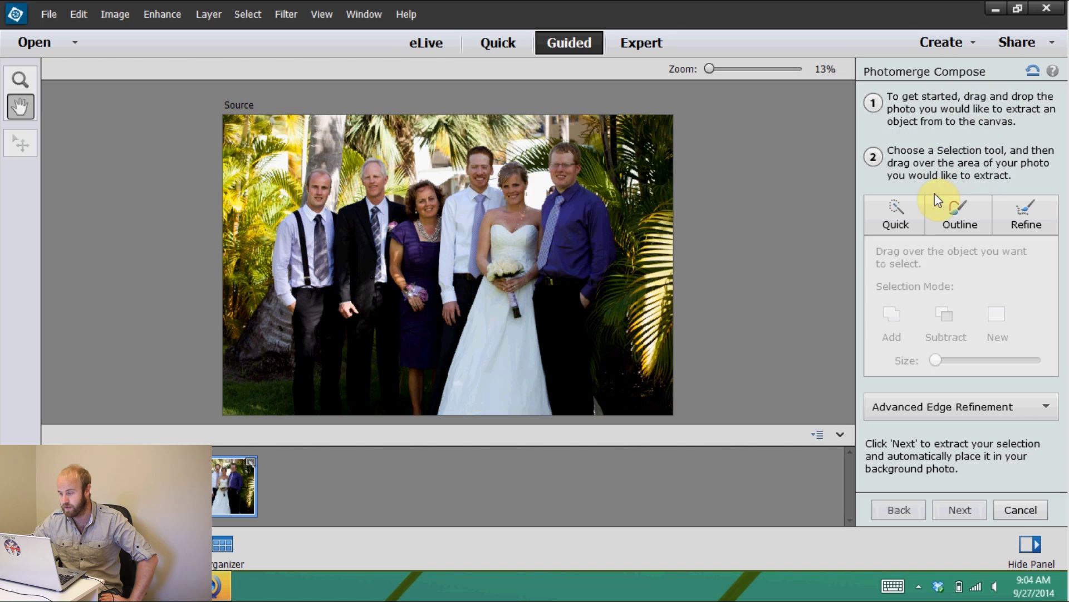
- Quick-select the leftmost man, push the edge around his head with Refine, and extract him
left_click(895, 220)
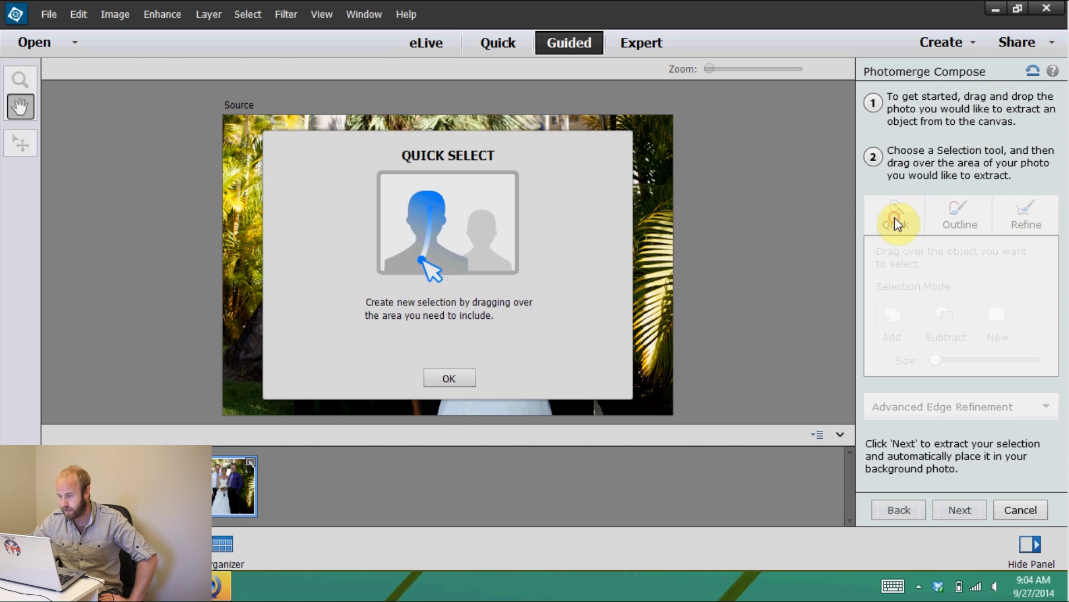
left_click(450, 383)
mouse_move(327, 200)
left_mouse_down()
mouse_move(310, 202)
mouse_move(308, 411)
mouse_move(336, 337)
mouse_move(332, 328)
mouse_move(331, 404)
mouse_move(323, 184)
mouse_move(320, 192)
left_mouse_up()
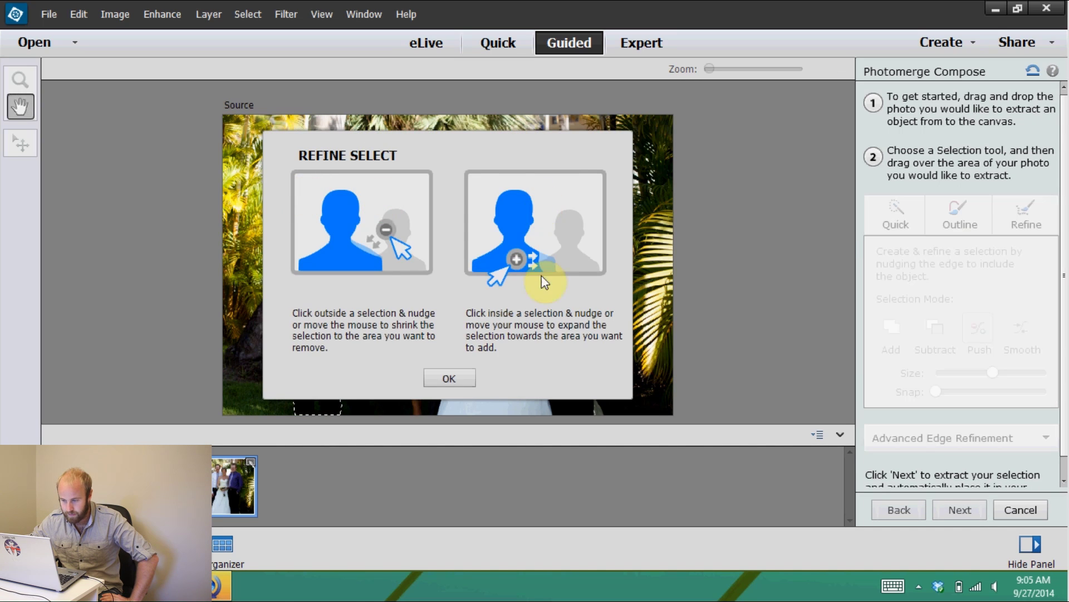
left_click(444, 375)
mouse_move(303, 194)
left_mouse_down()
mouse_move(279, 186)
mouse_move(282, 172)
mouse_move(287, 190)
left_mouse_up()
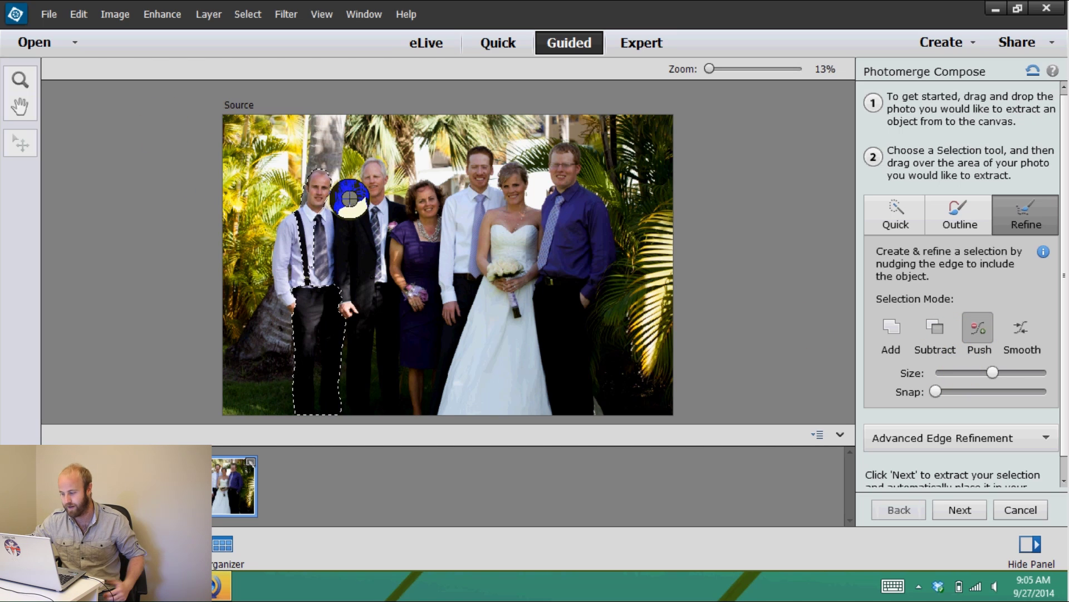
scroll(1064, 291, "down", 1)
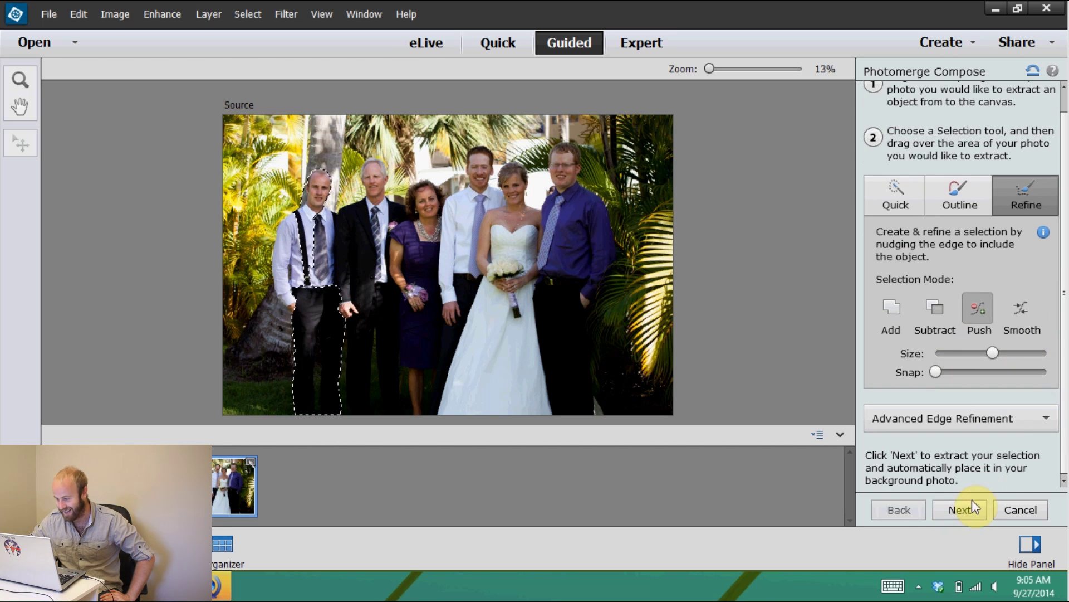
left_click(972, 506)
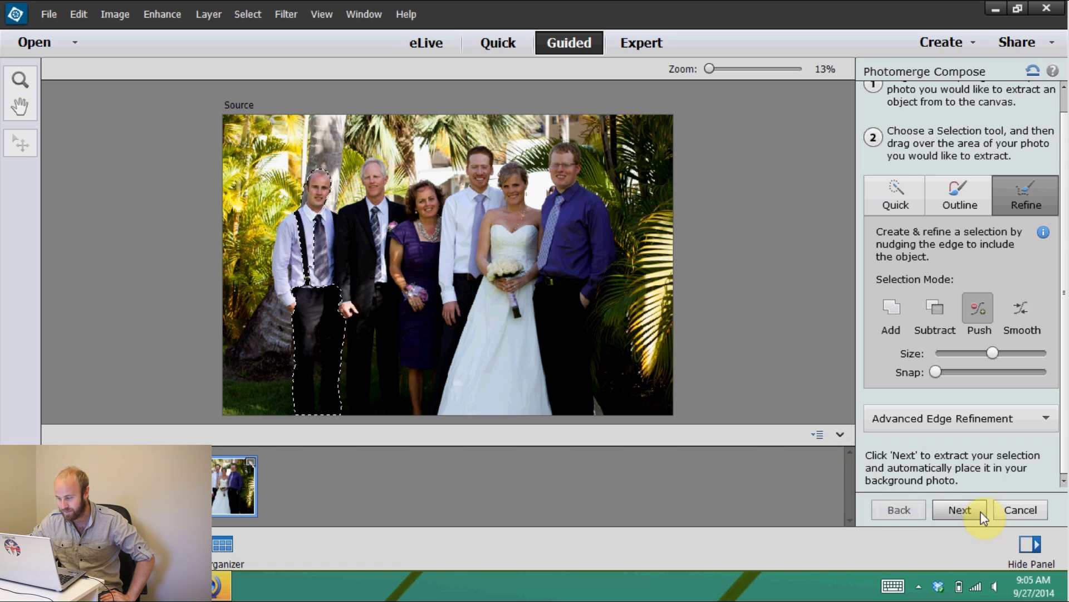
- Drag the extracted man into the group between the woman in grey and the man in the black suit
left_click(958, 509)
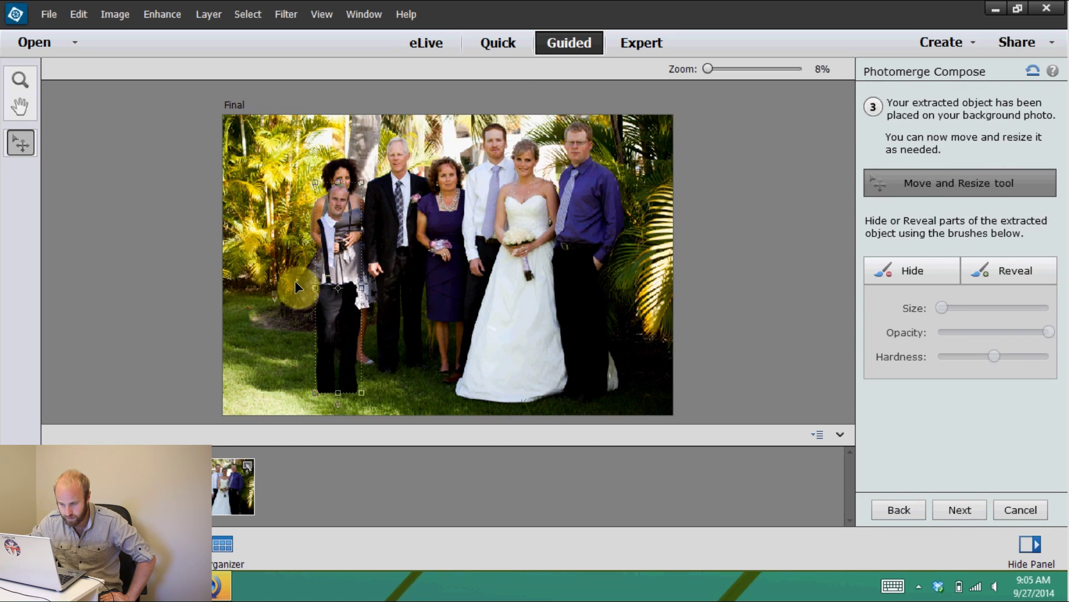
left_click_drag(342, 316, 424, 281)
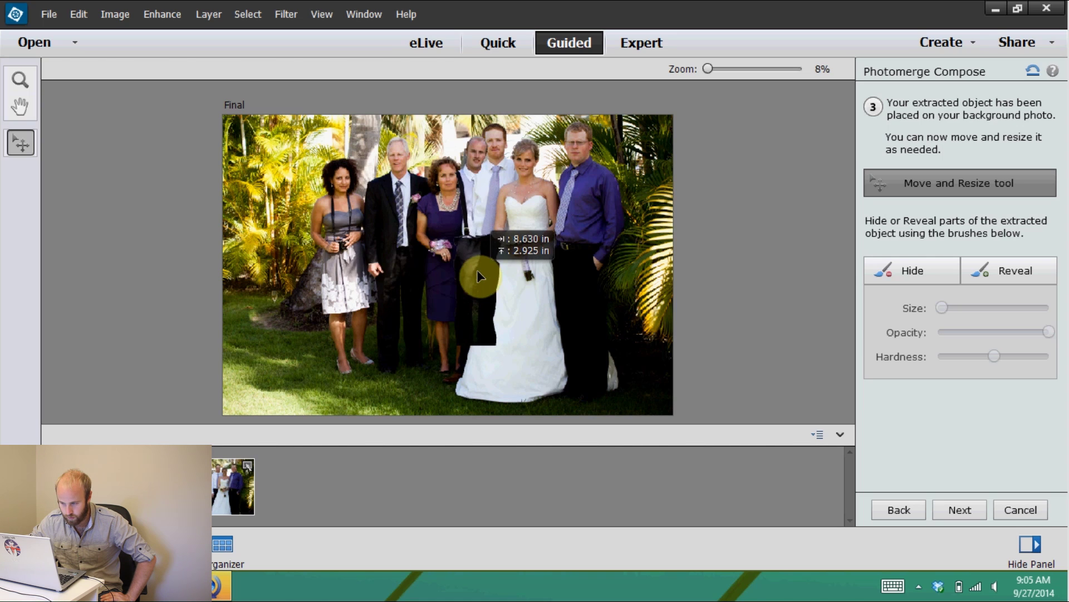
left_click_drag(476, 270, 378, 283)
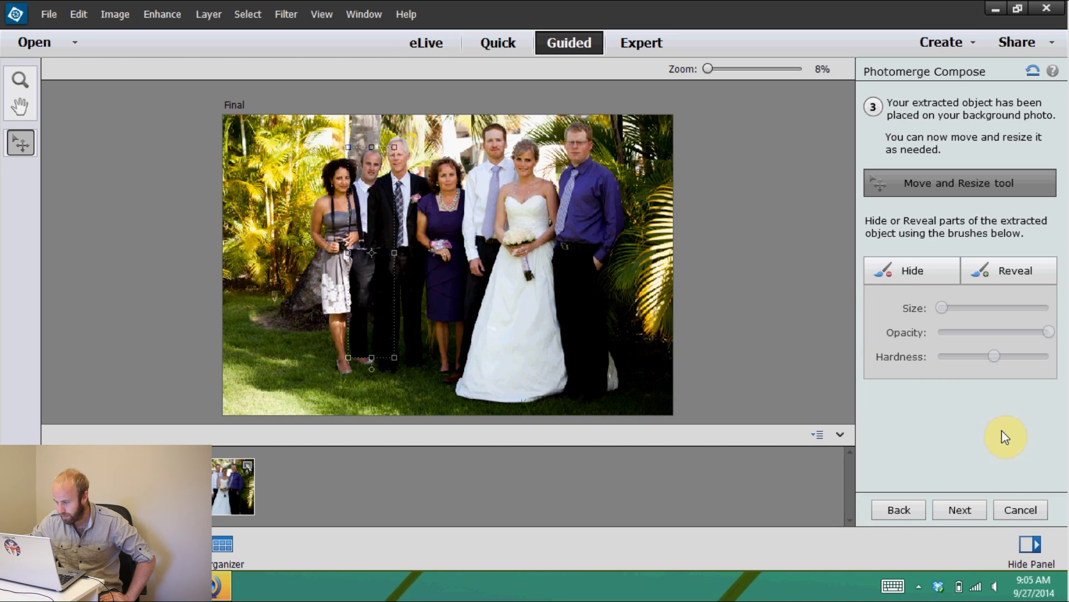
left_click(965, 509)
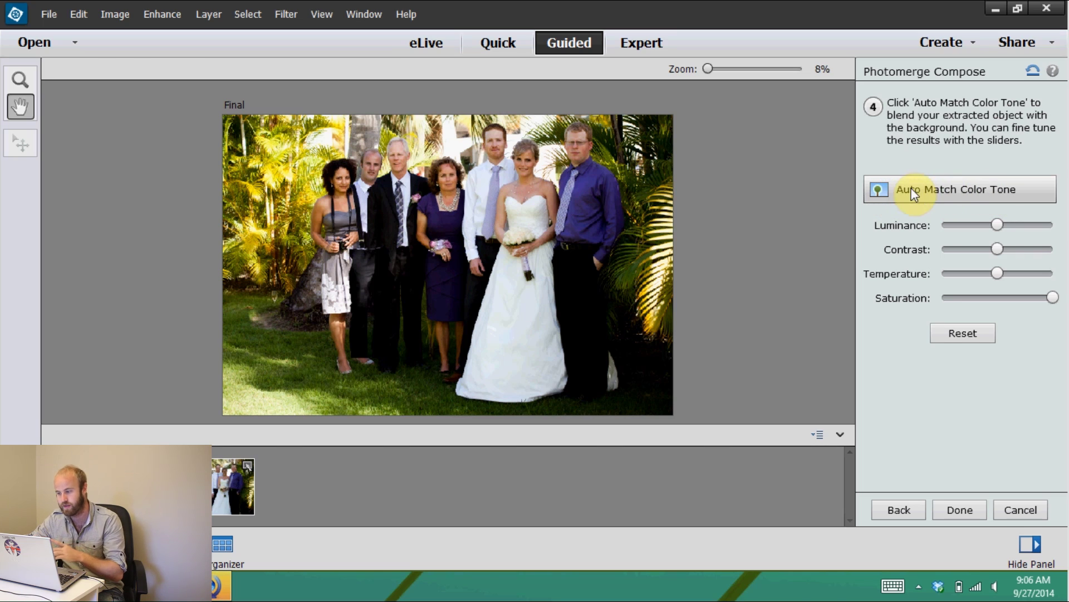
- Apply Auto Match Color Tone to blend the inserted man with the group
left_click(947, 186)
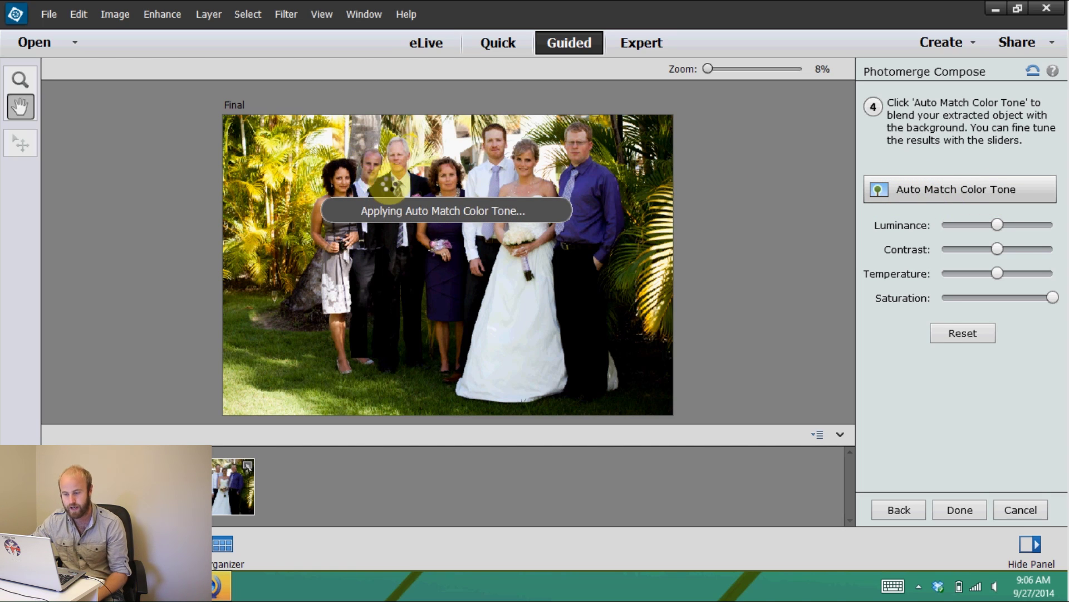